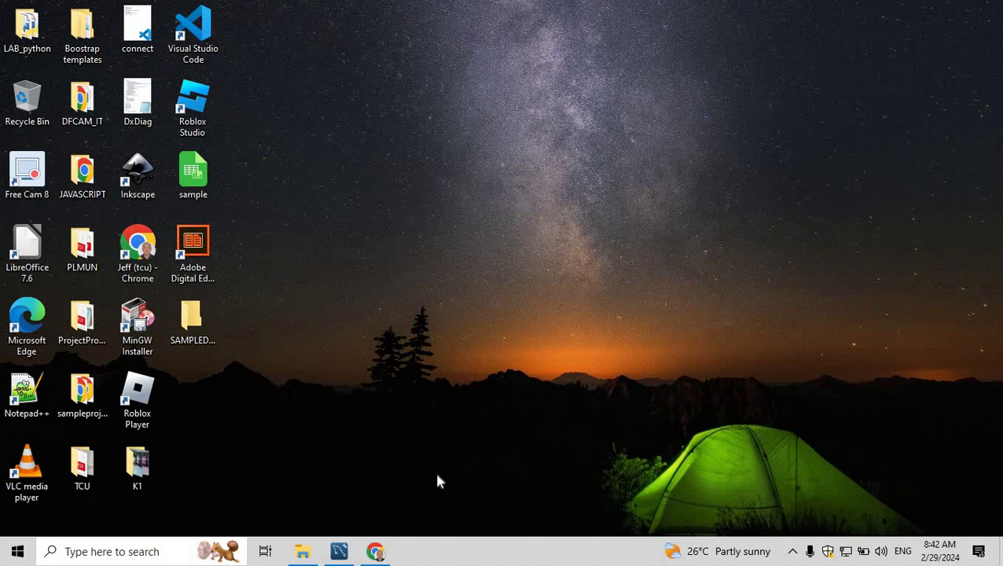
# - Switch to the W3SCHOOLS spreadsheet in Chrome and look through the Customers, Categories, Employees and OrderDetails sheets
pyautogui.click(375, 553)
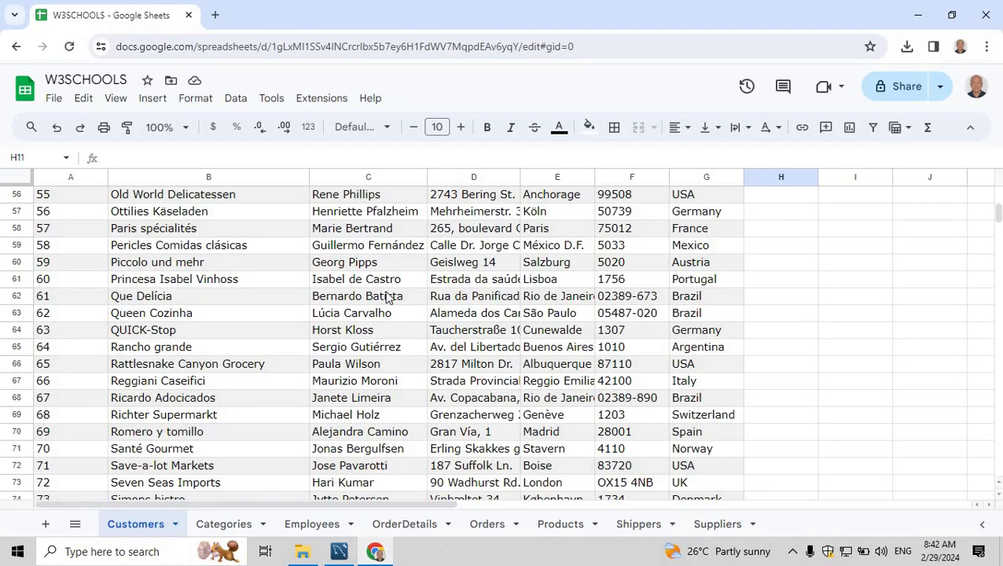
pyautogui.scroll(3, 401, 314)
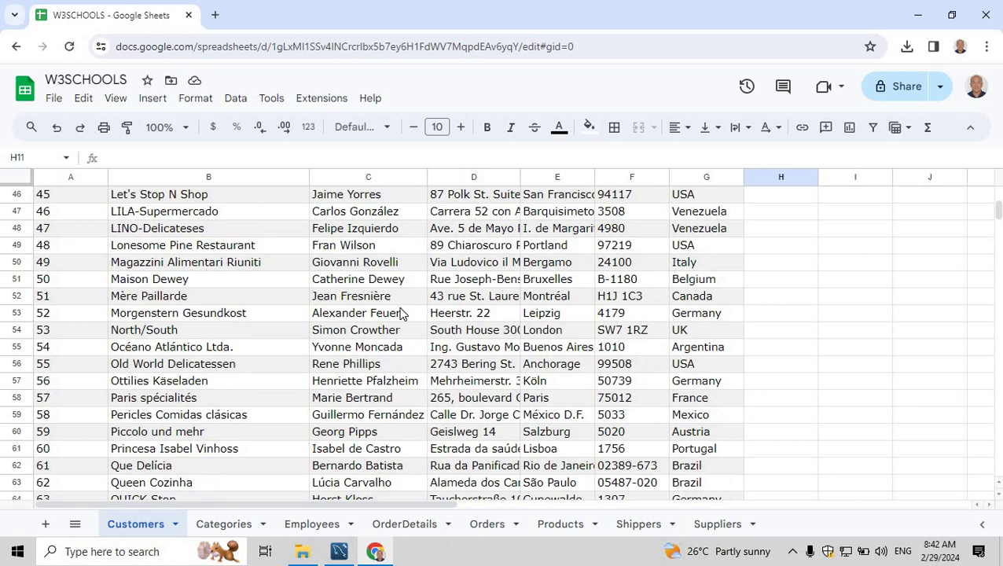
pyautogui.scroll(11, 401, 313)
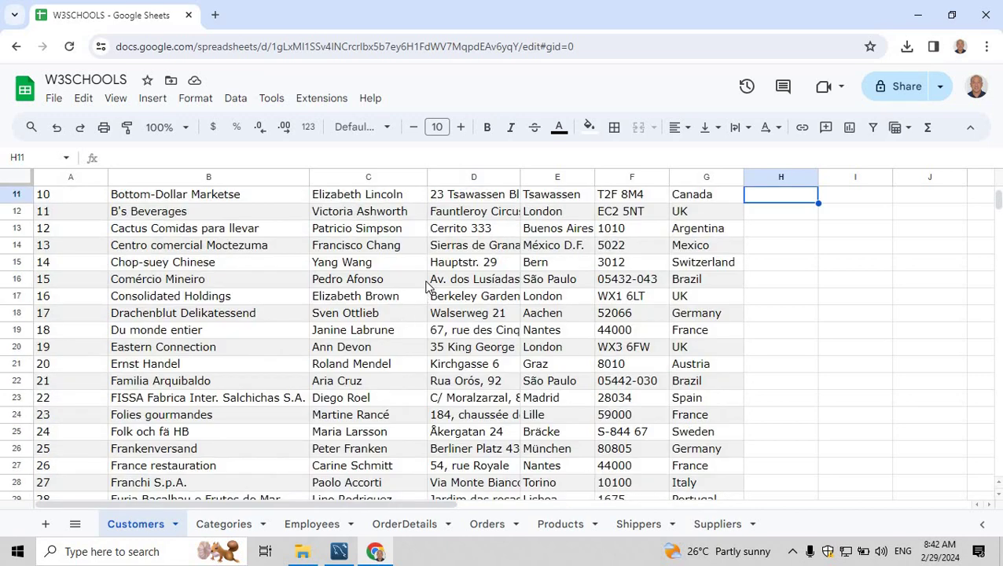
pyautogui.scroll(3, 428, 285)
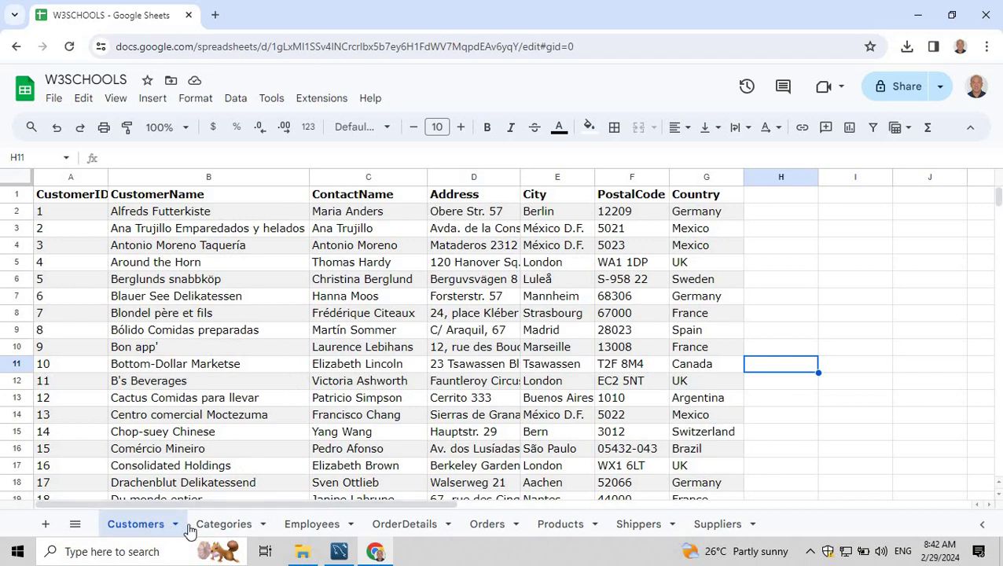
pyautogui.click(224, 529)
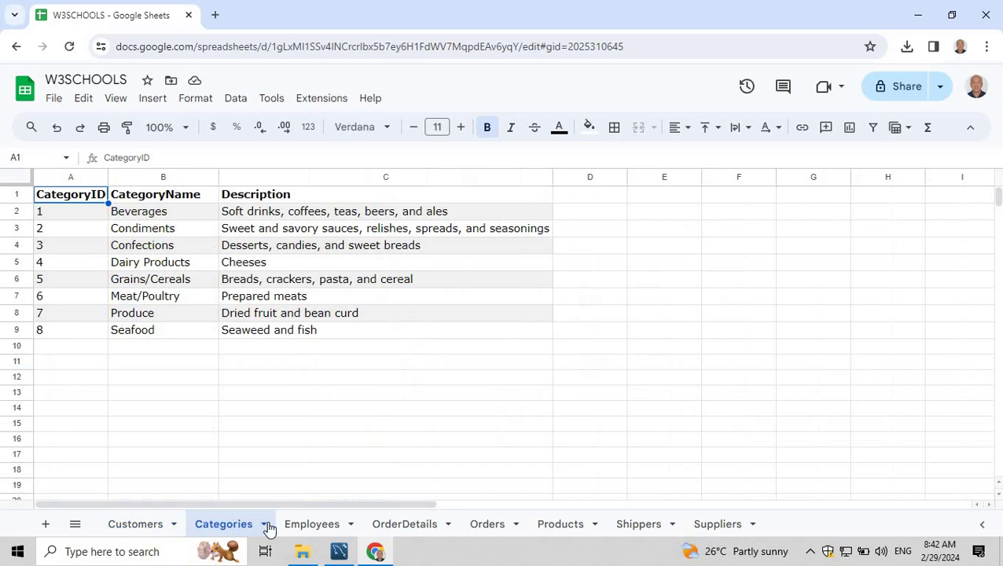
pyautogui.click(313, 528)
pyautogui.click(405, 529)
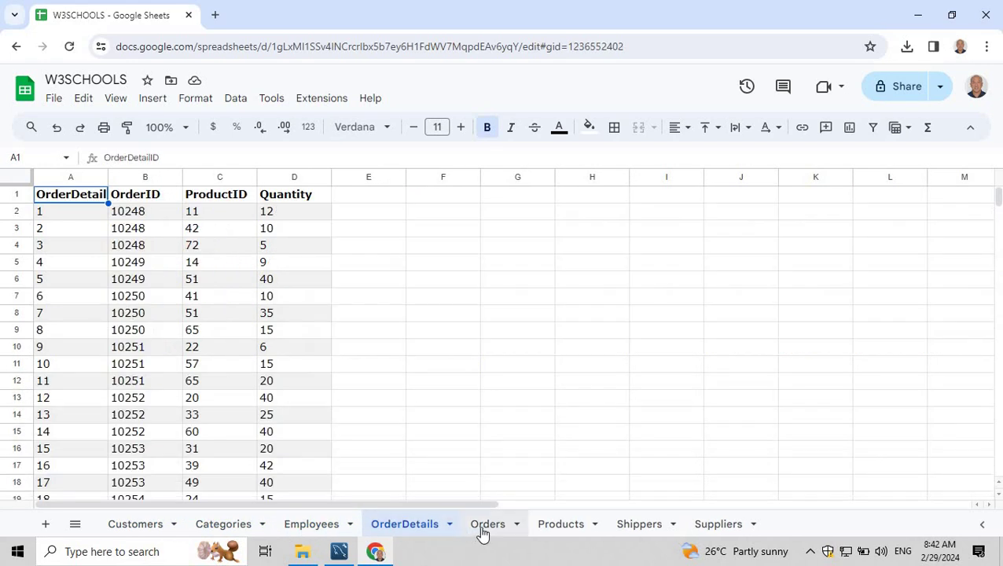
# - Download the Customers sheet as a comma-separated values (.csv) file
pyautogui.click(142, 525)
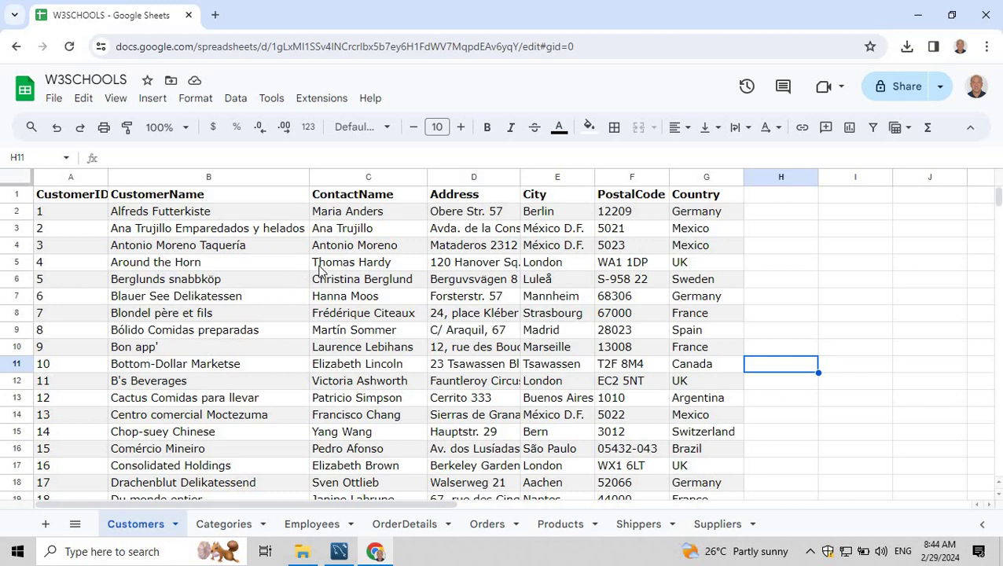
pyautogui.click(55, 101)
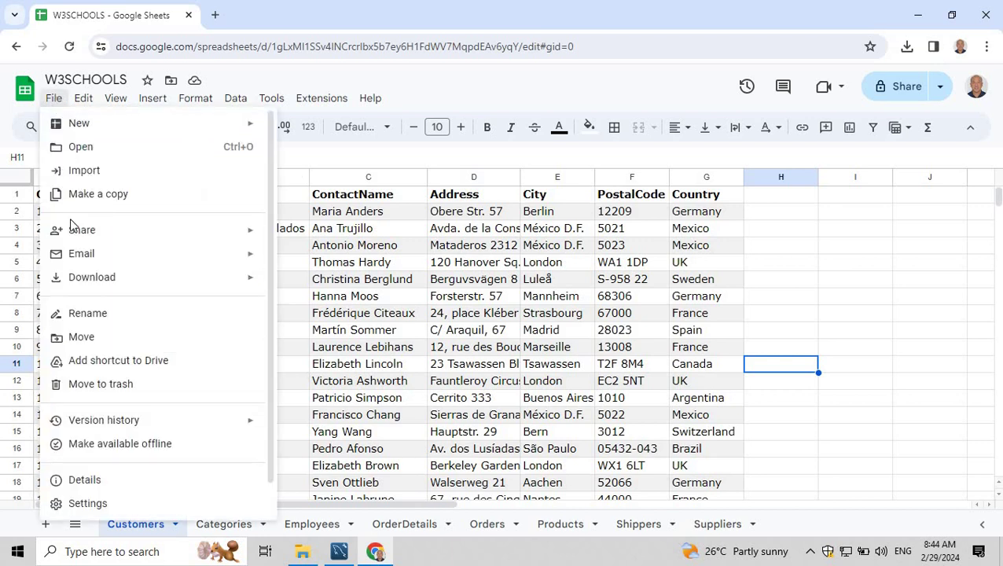
pyautogui.moveTo(77, 284)
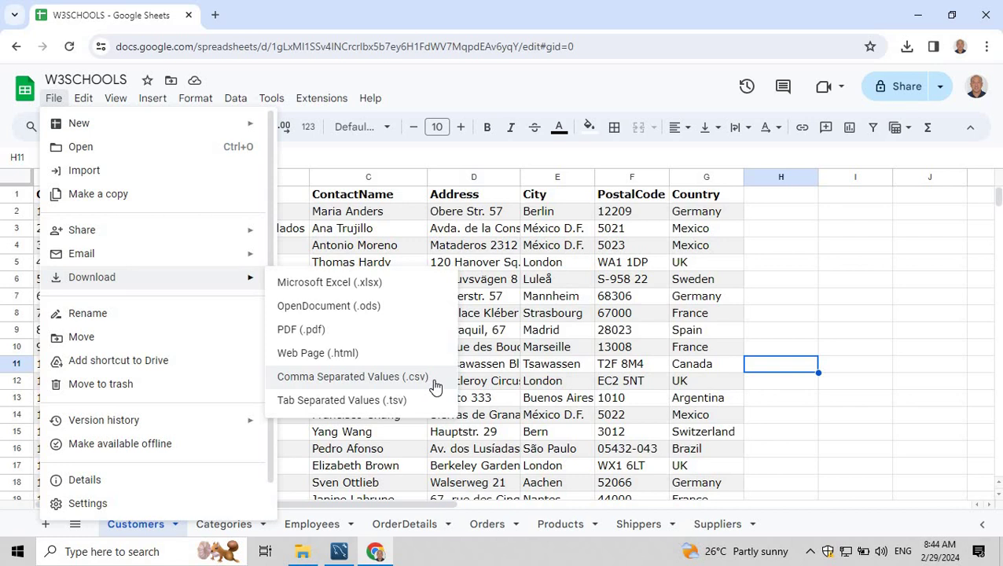
pyautogui.click(385, 381)
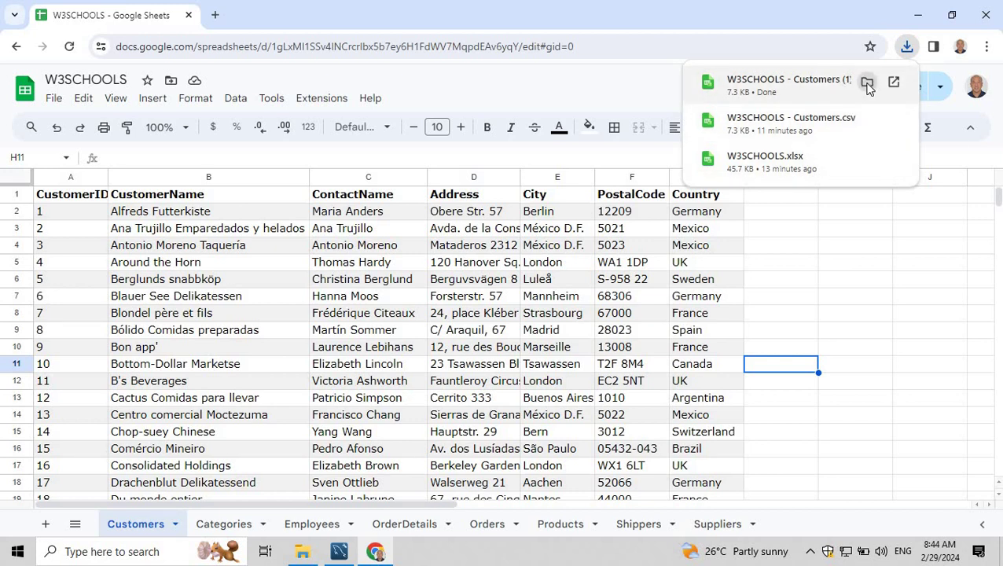
# - Show the newly downloaded Customers CSV in its folder and open it in Notepad++, dismissing the update offer
pyautogui.click(867, 83)
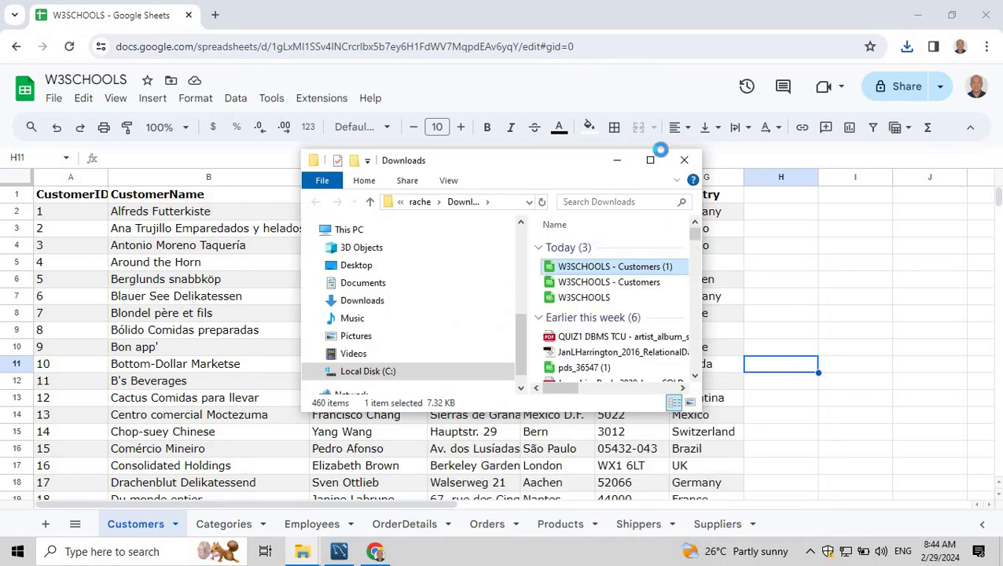
pyautogui.click(650, 159)
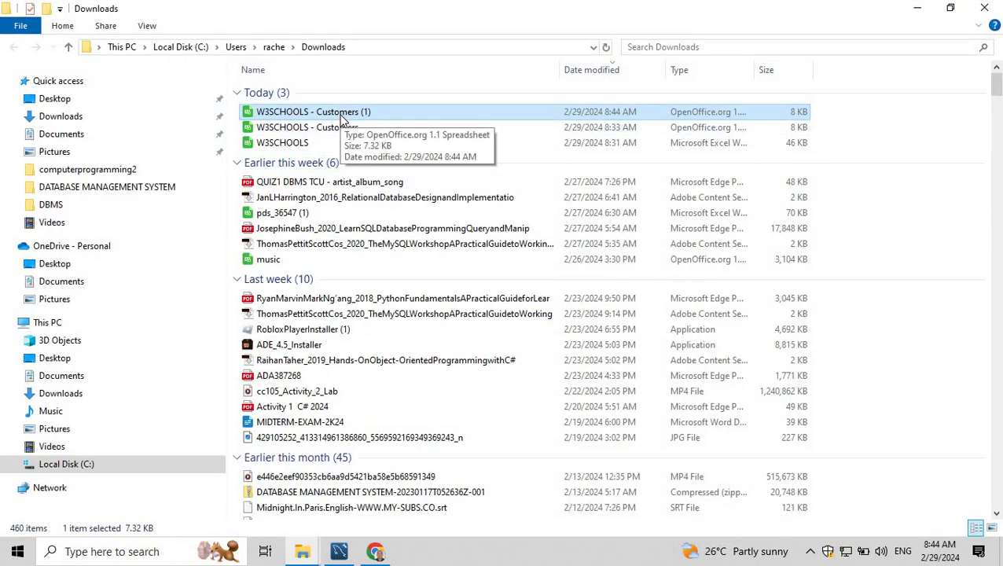
pyautogui.rightClick(341, 118)
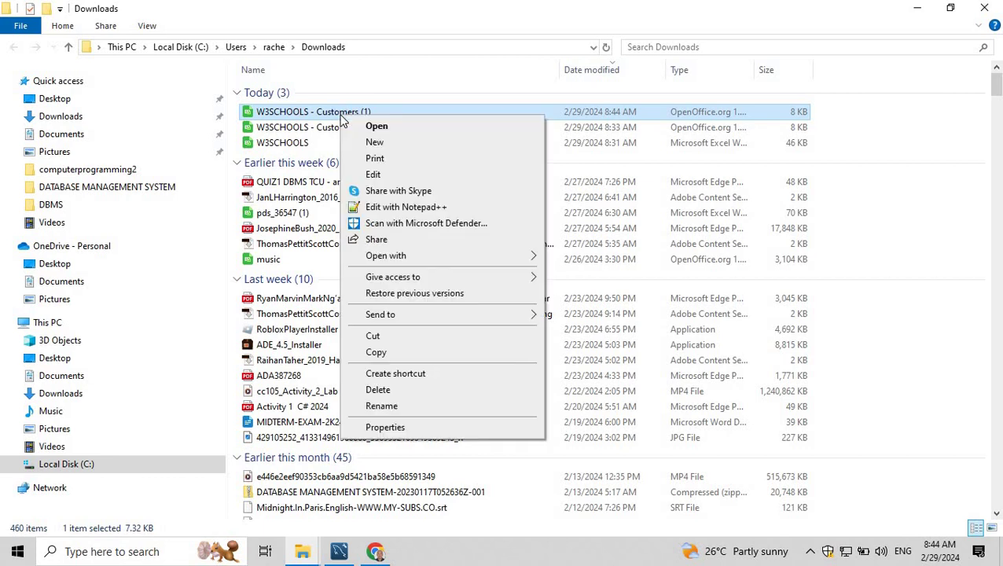
pyautogui.click(422, 209)
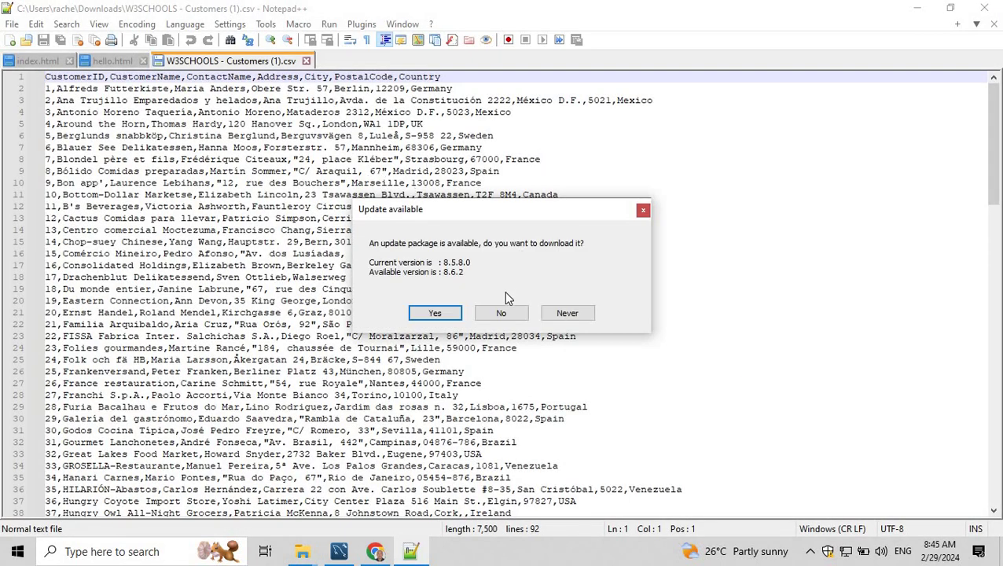
pyautogui.click(642, 210)
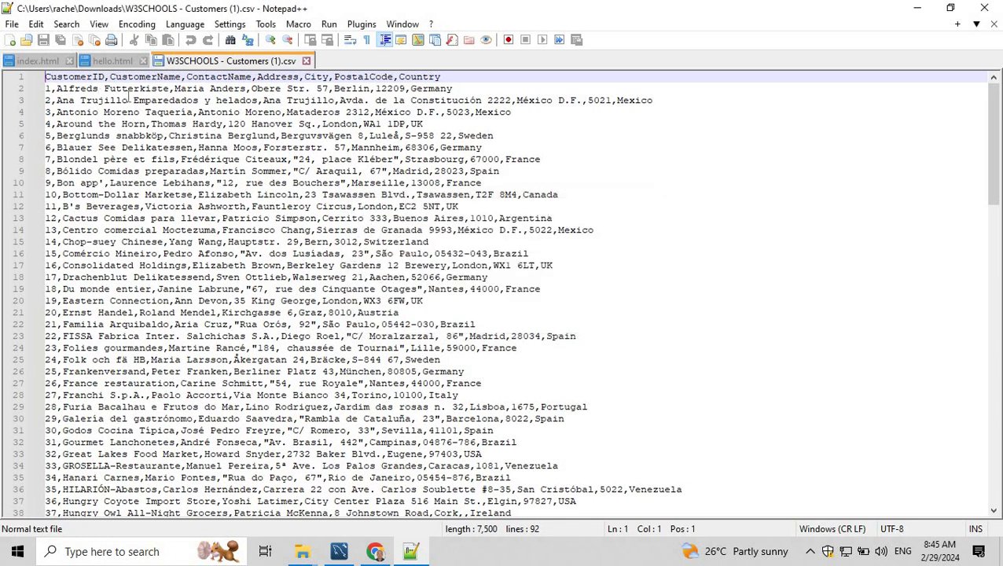
# - Examine the header line and comma-separated customer records in the CSV file, and close Notepad++
pyautogui.click(170, 91)
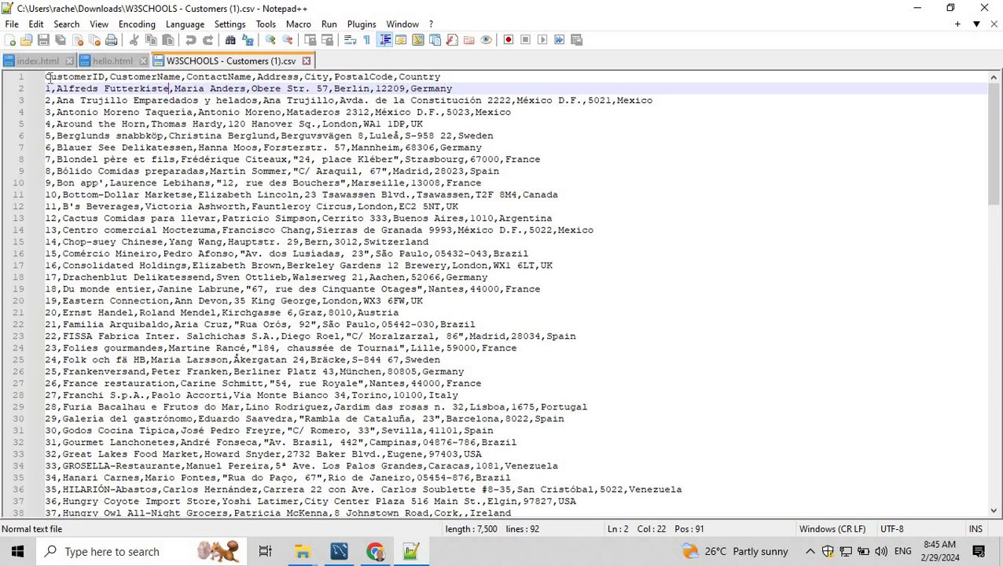
pyautogui.moveTo(46, 76); pyautogui.dragTo(334, 88)
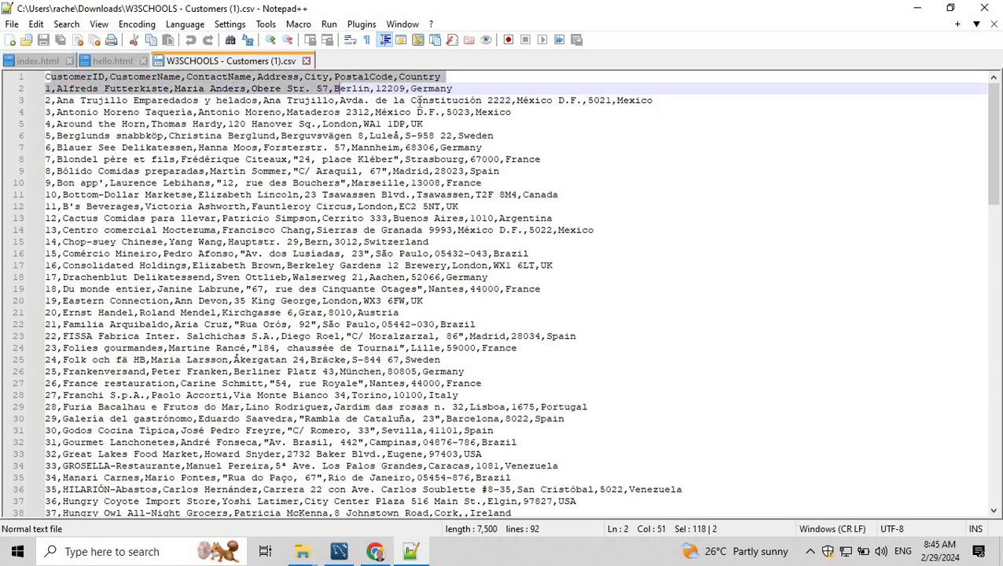
pyautogui.moveTo(419, 100); pyautogui.dragTo(511, 388)
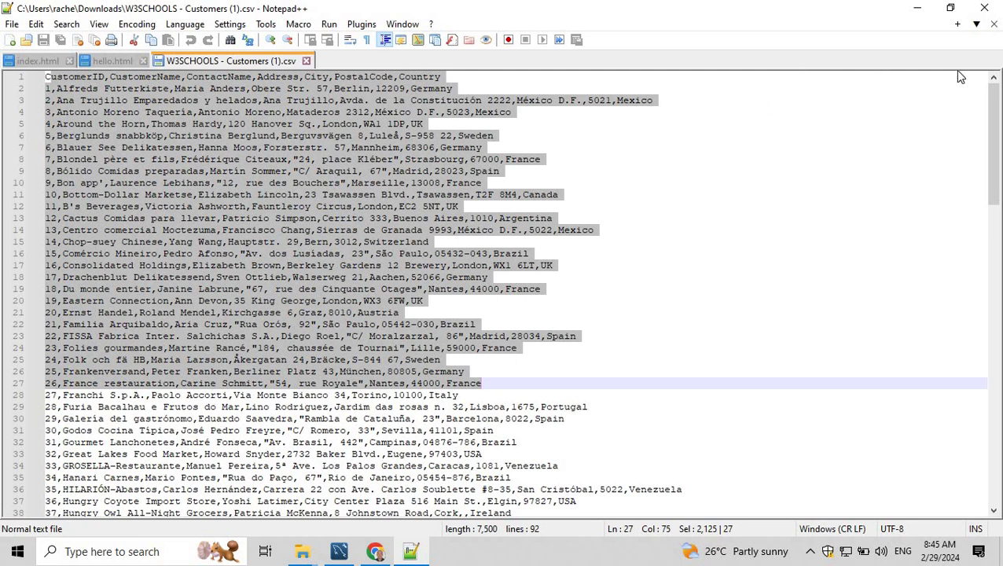
pyautogui.click(991, 11)
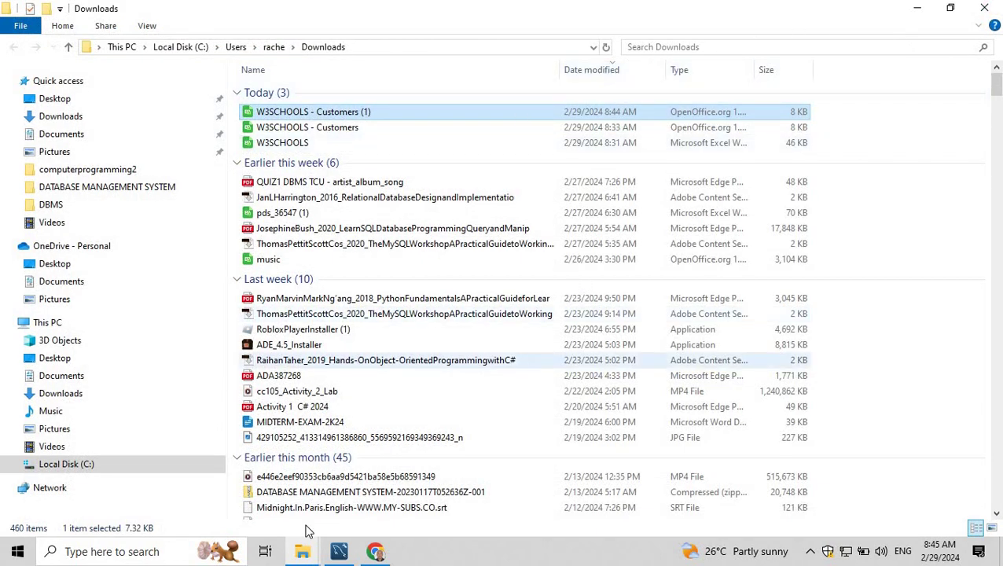
# - Switch to MySQL Workbench and start a new schema named W3SCHOOLS
pyautogui.click(338, 550)
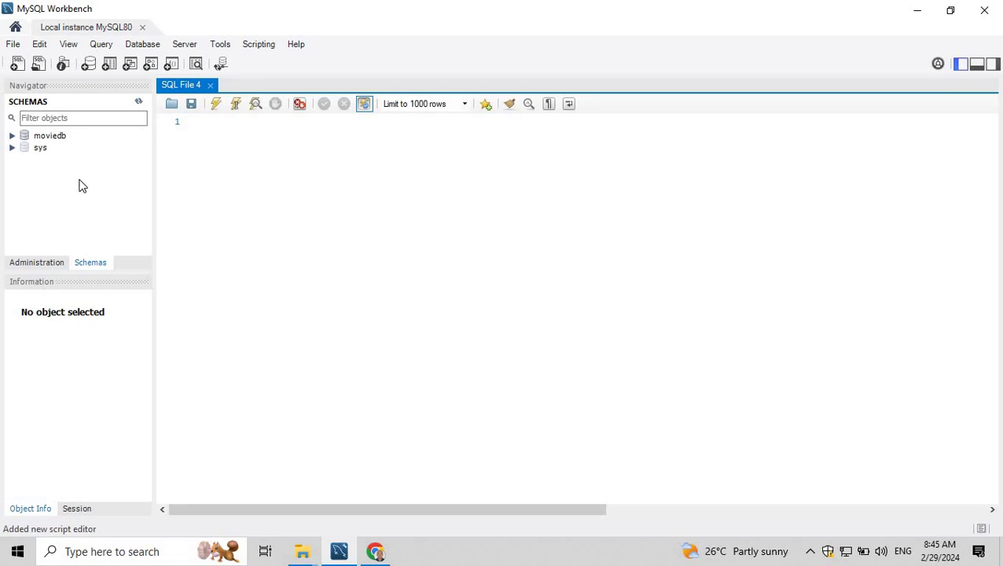
pyautogui.click(213, 122)
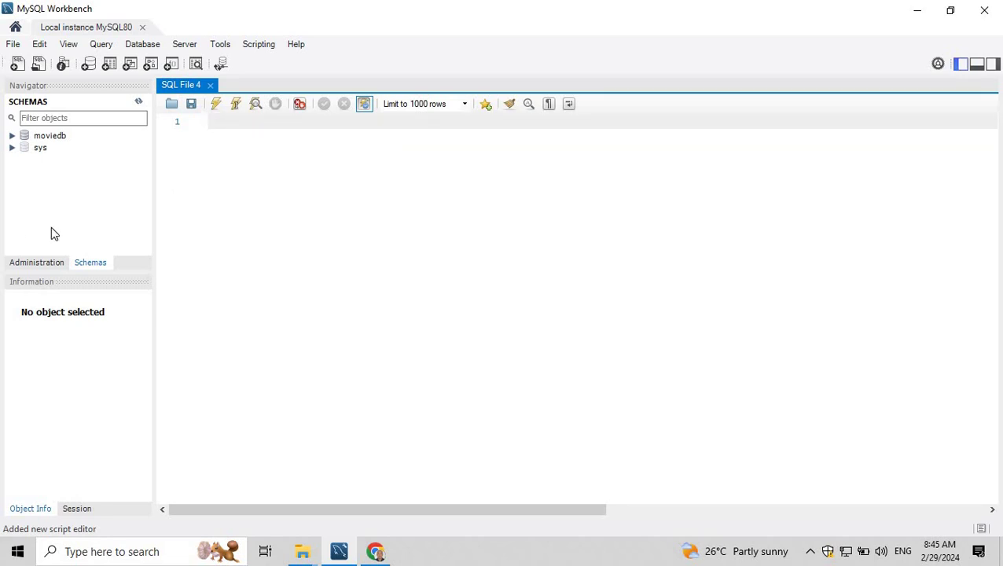
pyautogui.rightClick(79, 190)
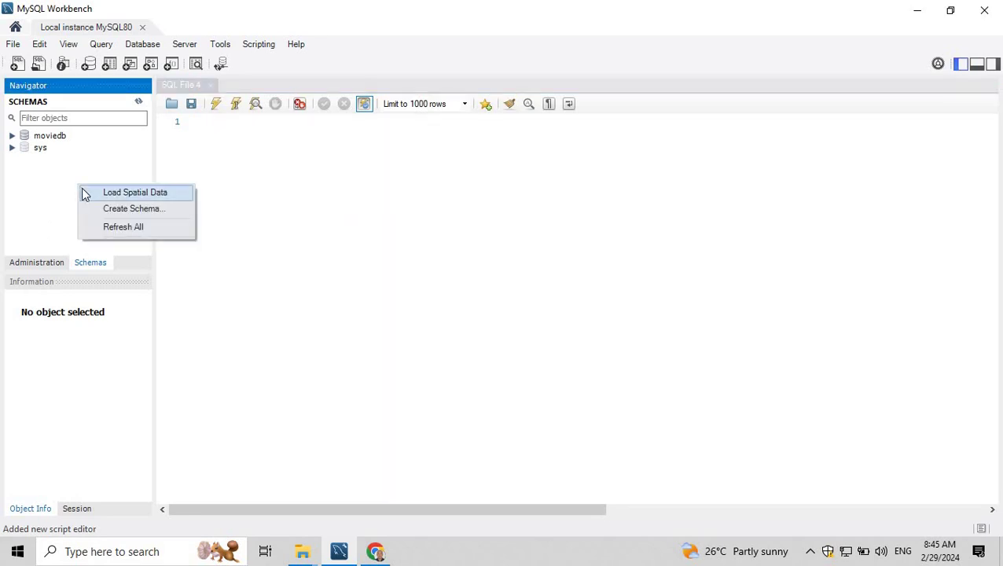
pyautogui.click(106, 210)
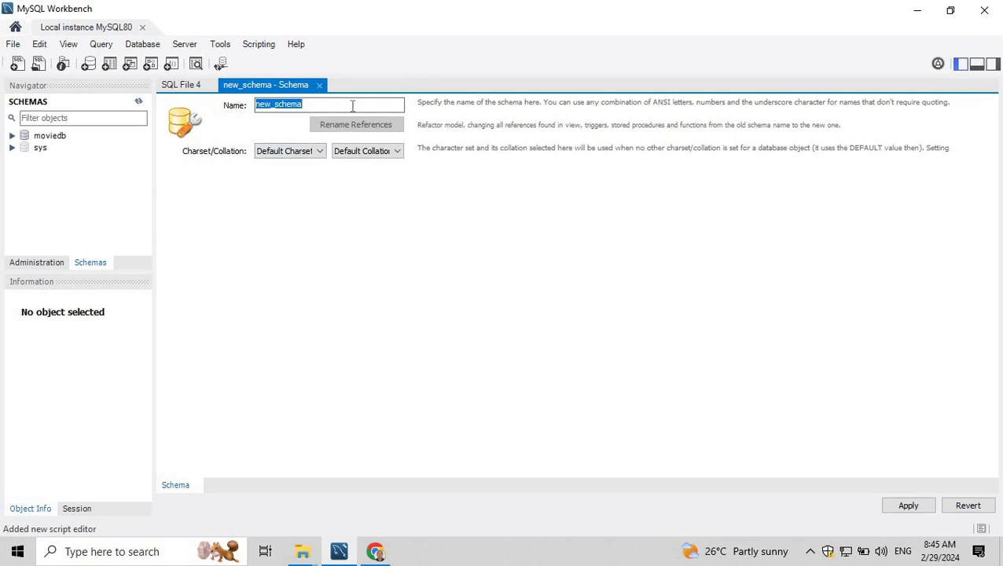
pyautogui.write('w')
pyautogui.press('BackSpace')
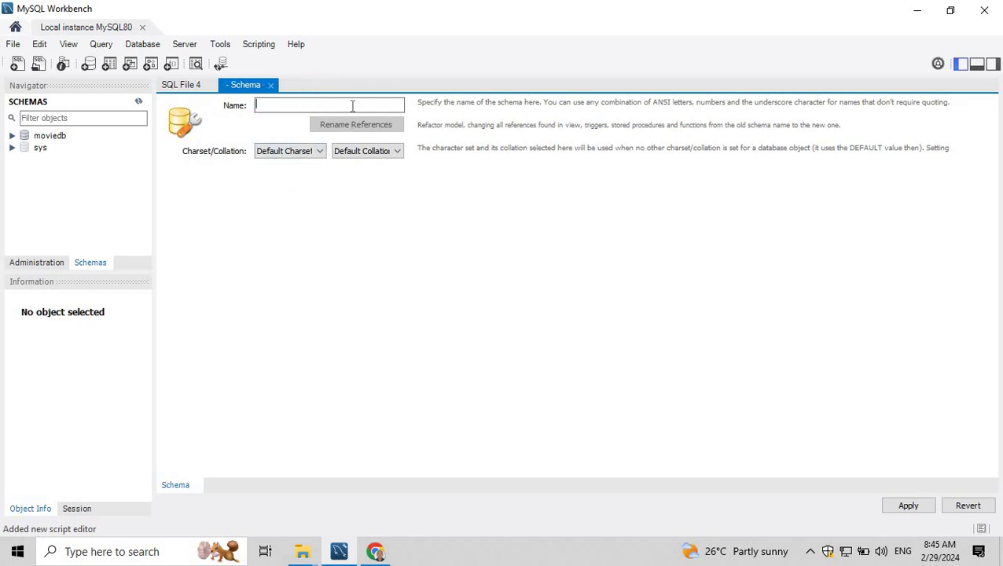
pyautogui.write('W3SC')
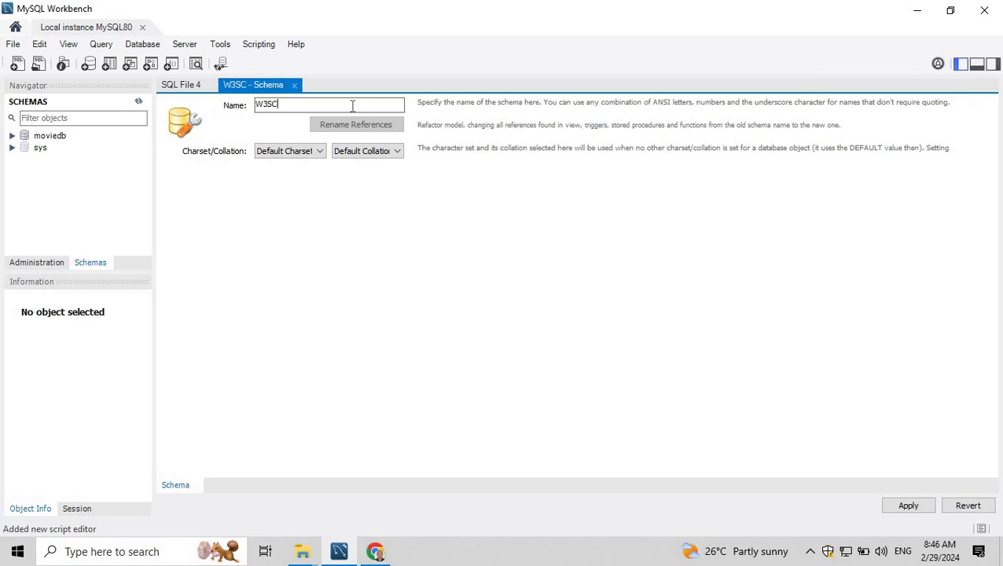
pyautogui.write('HOOLS')
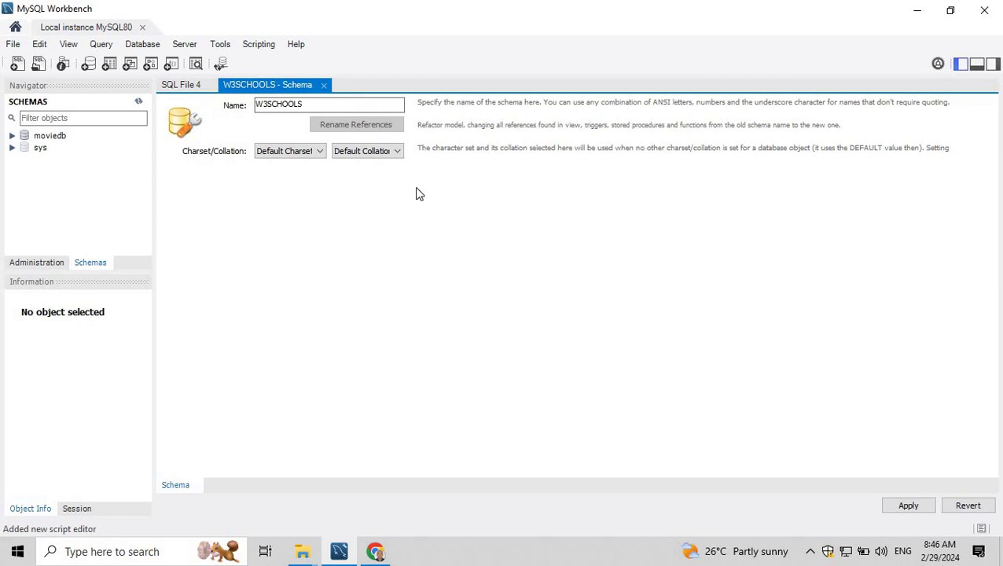
# - Apply the schema creation script to the database with the default options and close the schema editor
pyautogui.click(909, 507)
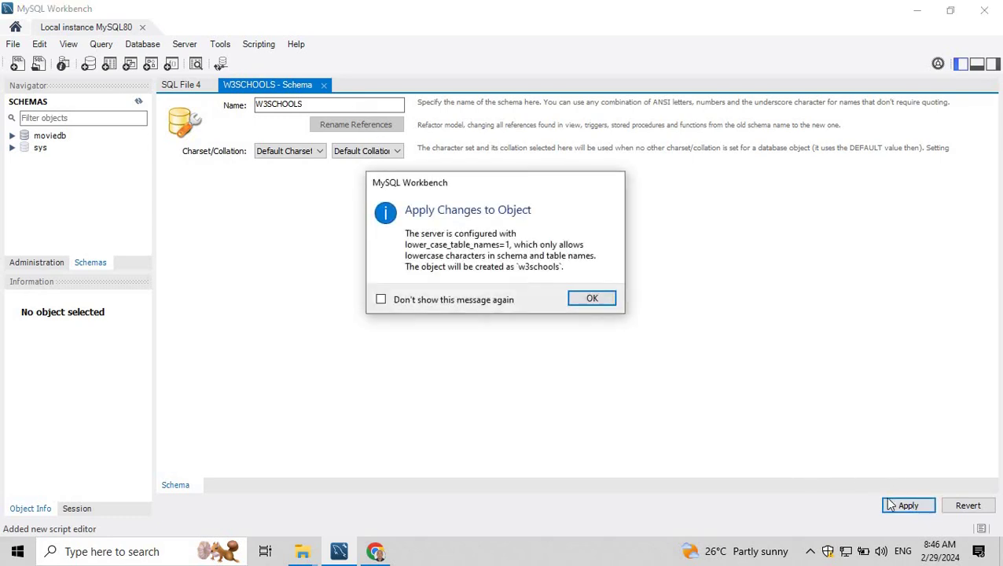
pyautogui.click(594, 299)
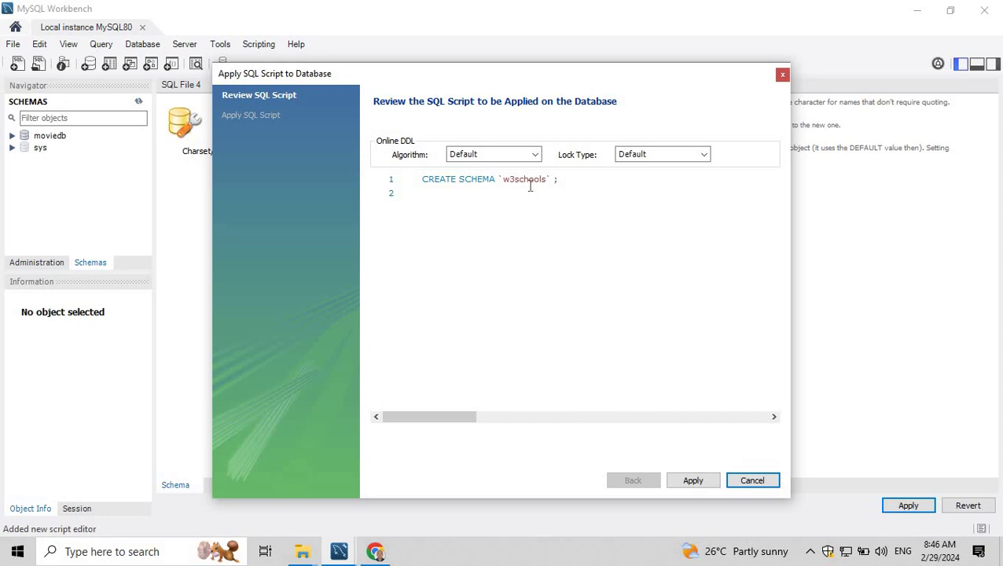
pyautogui.click(693, 481)
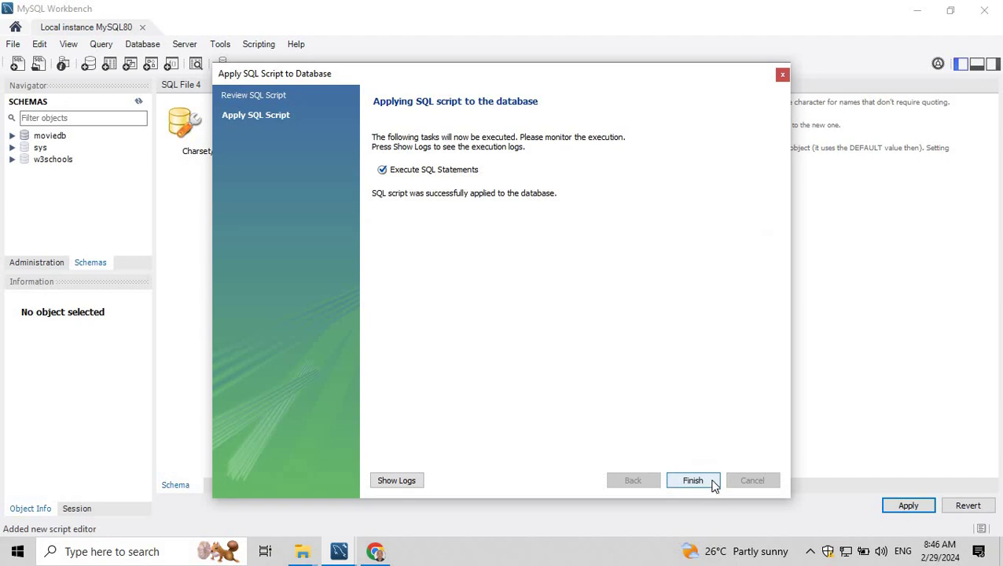
pyautogui.click(692, 480)
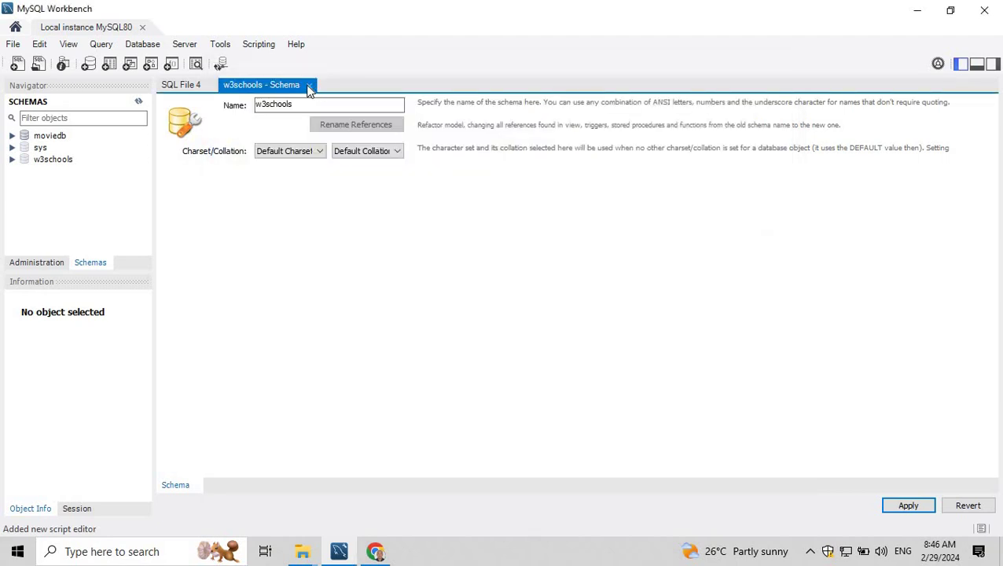
pyautogui.click(309, 88)
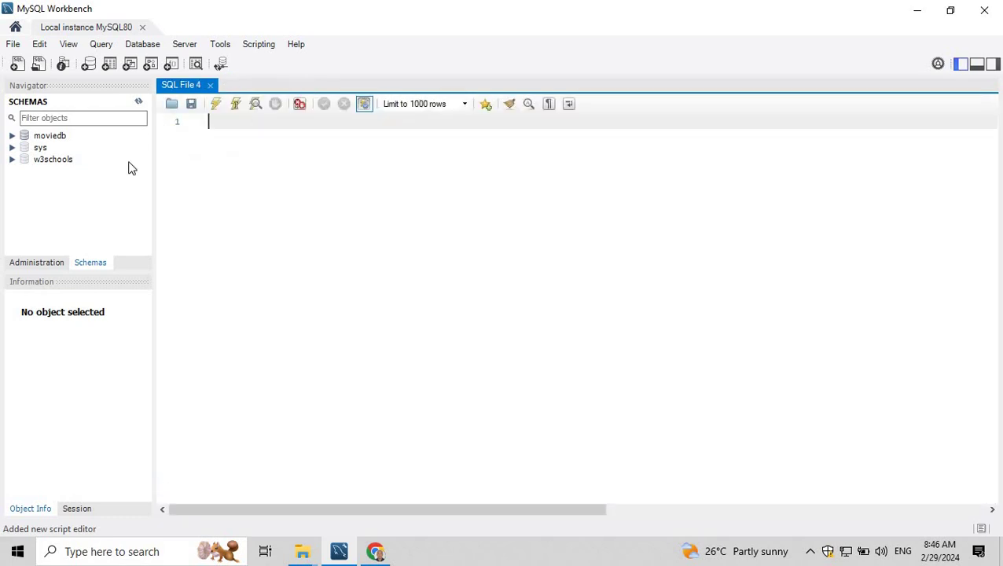
# - Set the w3schools schema as the default schema
pyautogui.click(59, 161)
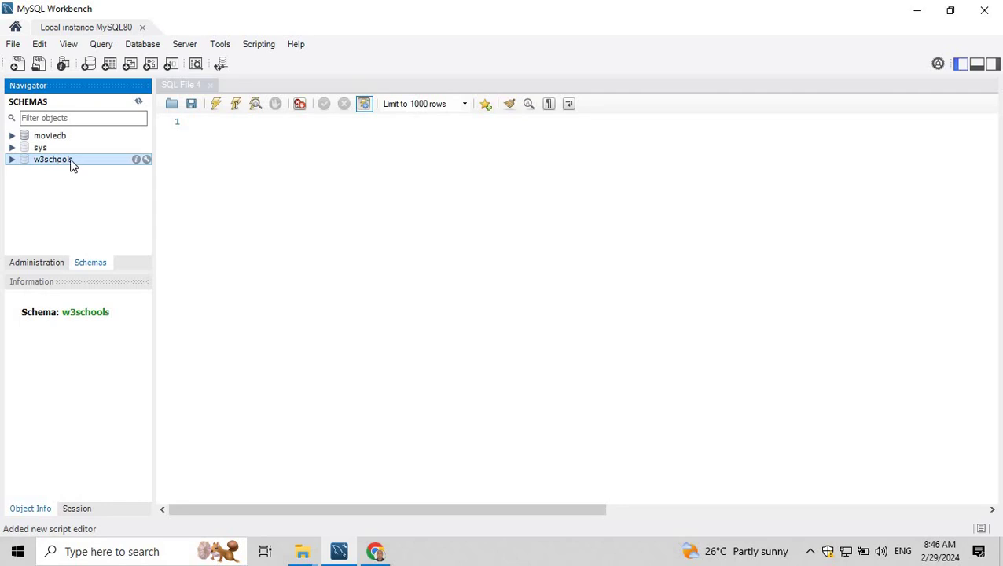
pyautogui.click(213, 123)
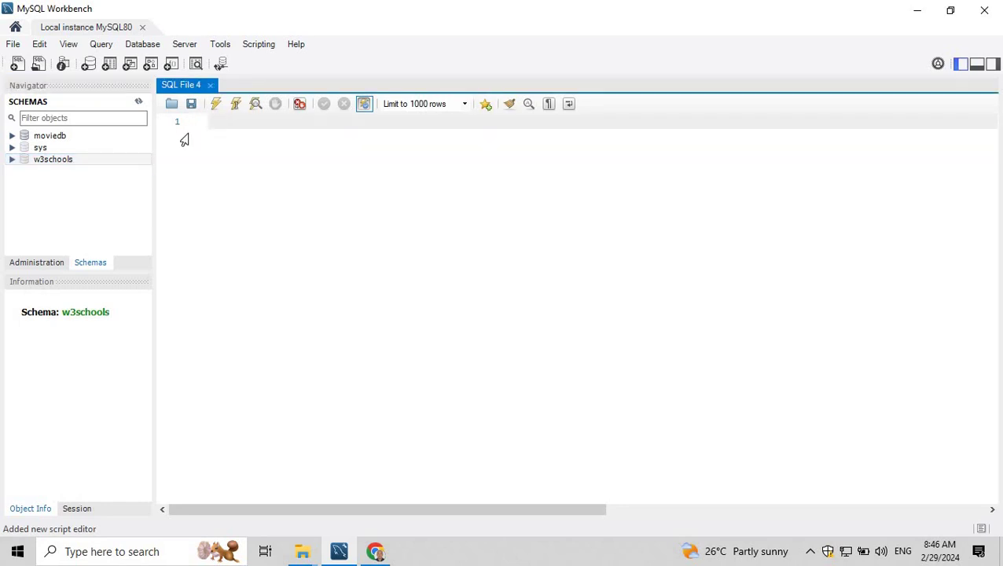
pyautogui.rightClick(94, 166)
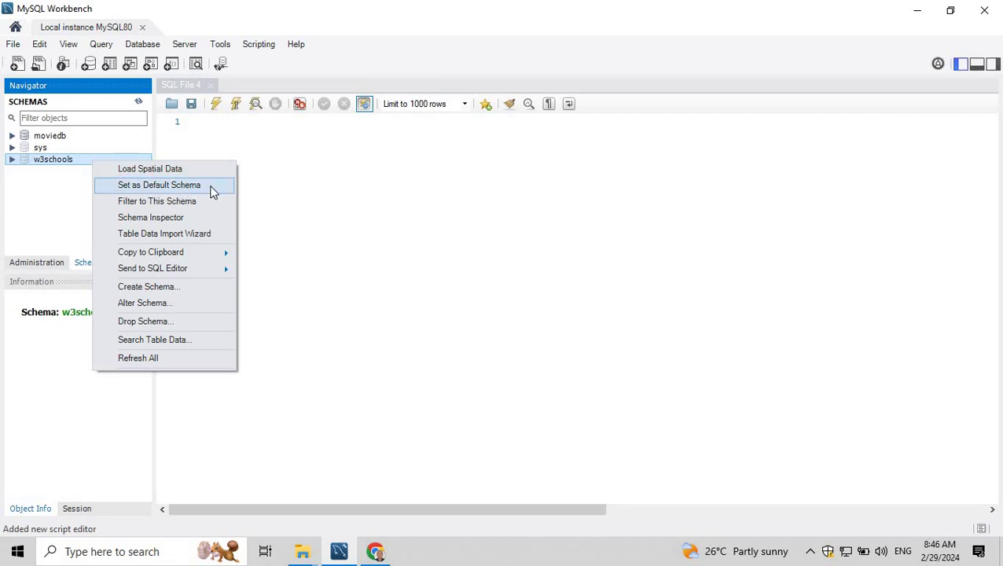
pyautogui.click(210, 188)
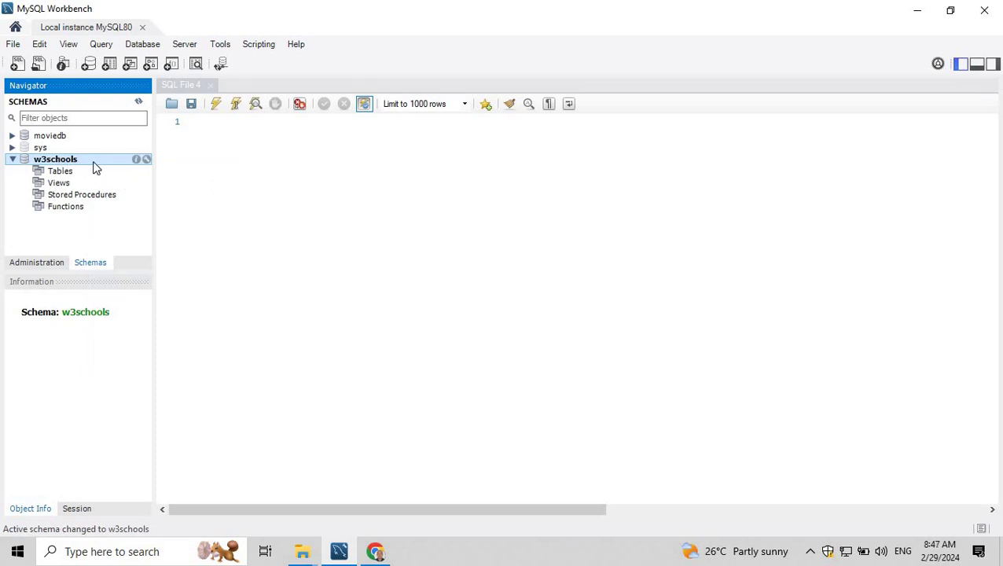
# - Start the Table Data Import Wizard for the tables of the w3schools schema
pyautogui.click(212, 124)
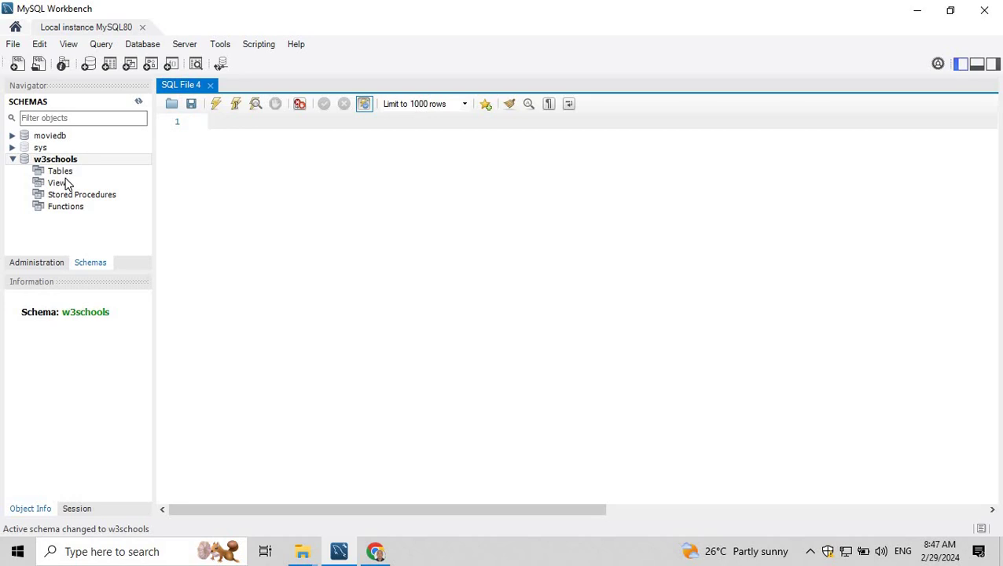
pyautogui.click(69, 173)
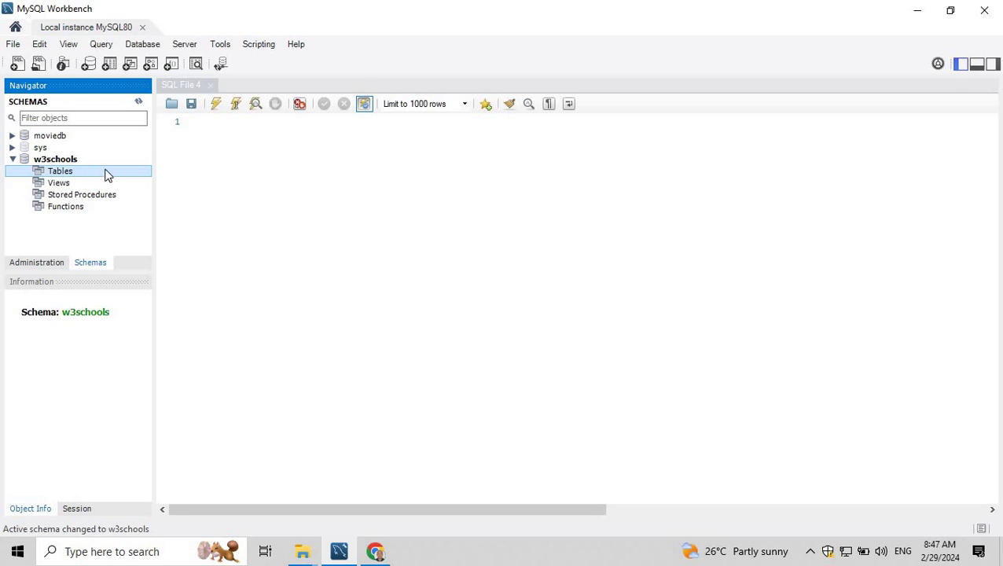
pyautogui.rightClick(108, 176)
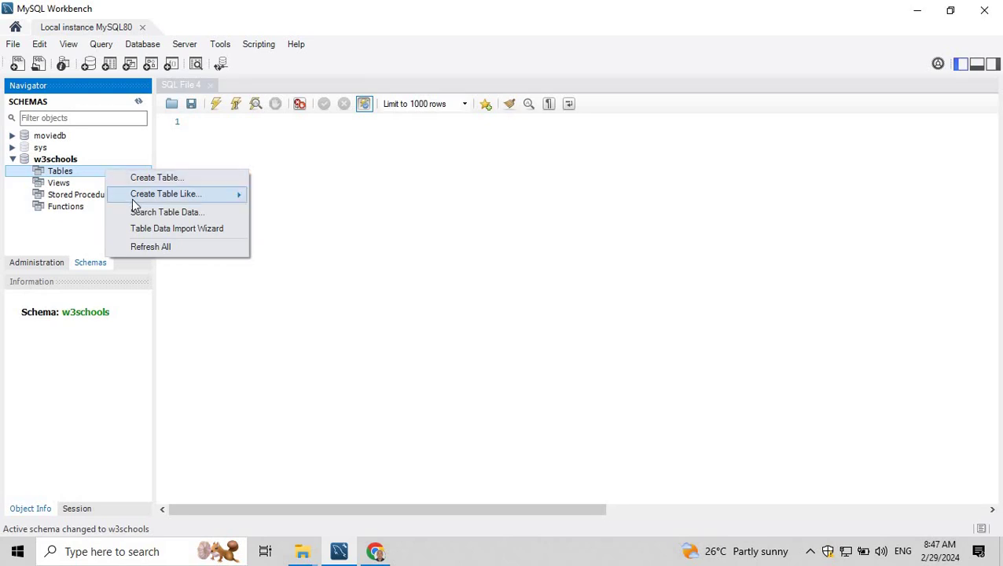
pyautogui.click(225, 228)
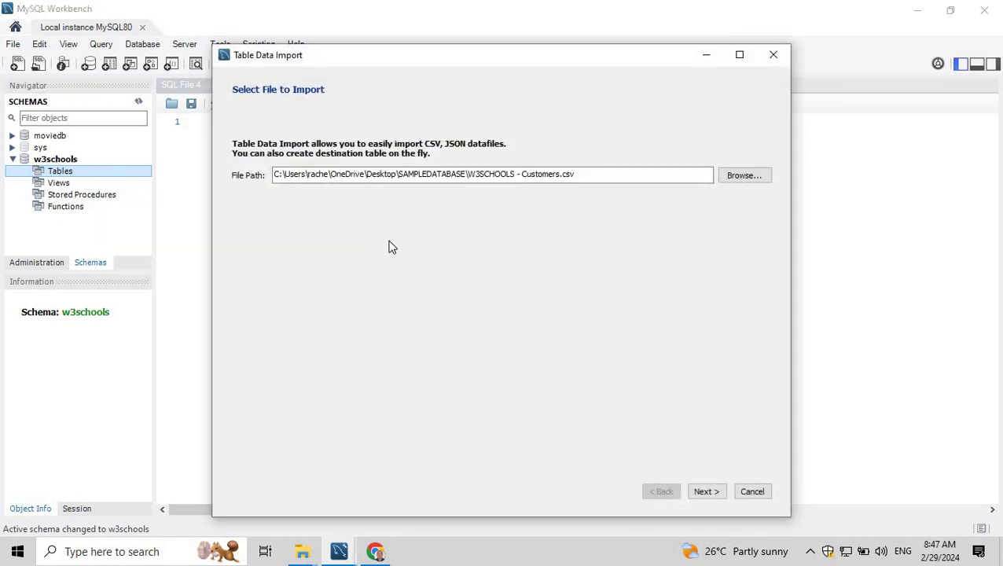
# - Choose the W3SCHOOLS - Customers CSV file from the SAMPLEDATABASE folder on the Desktop as the import source and continue to the destination settings
pyautogui.click(742, 177)
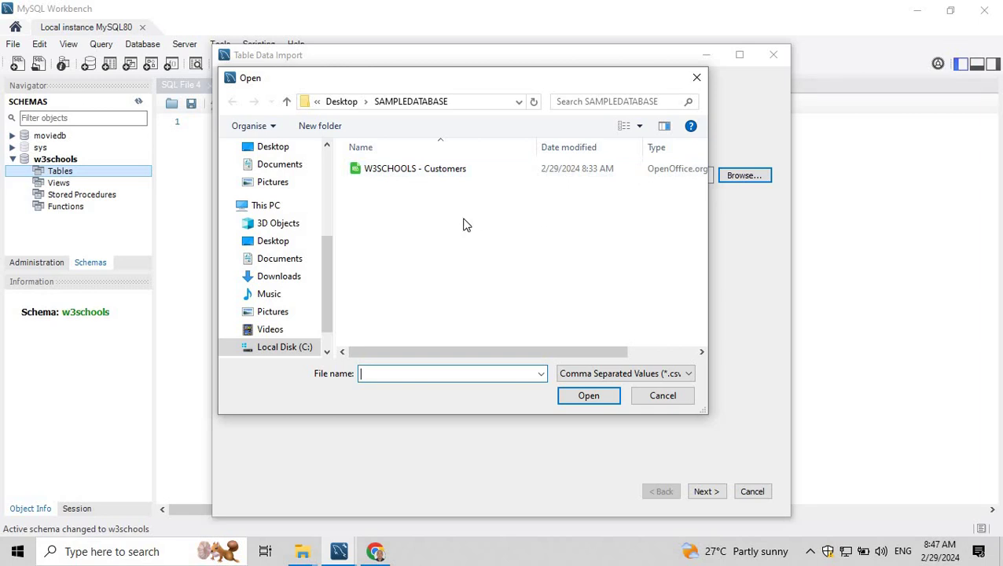
pyautogui.scroll(5, 322, 193)
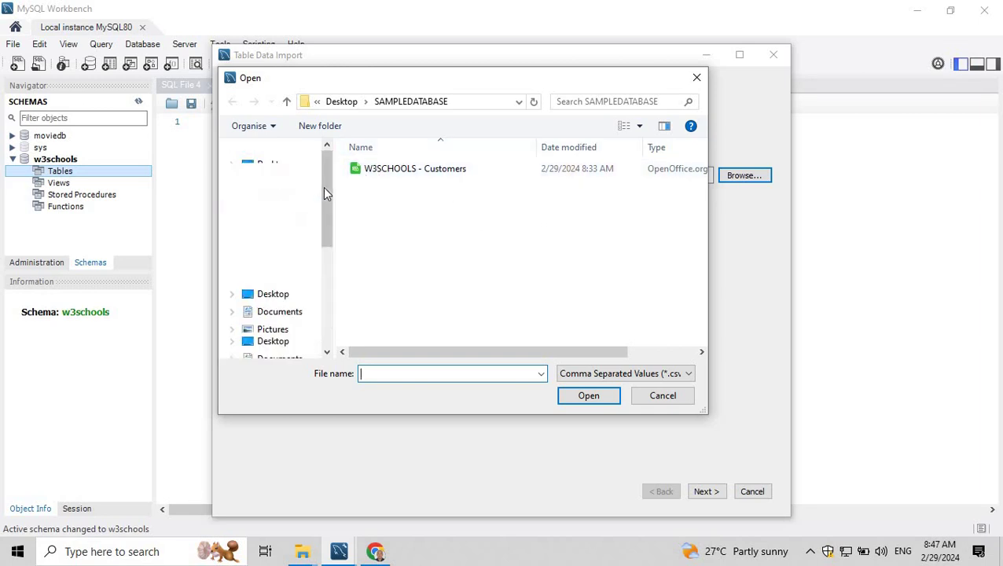
pyautogui.click(285, 179)
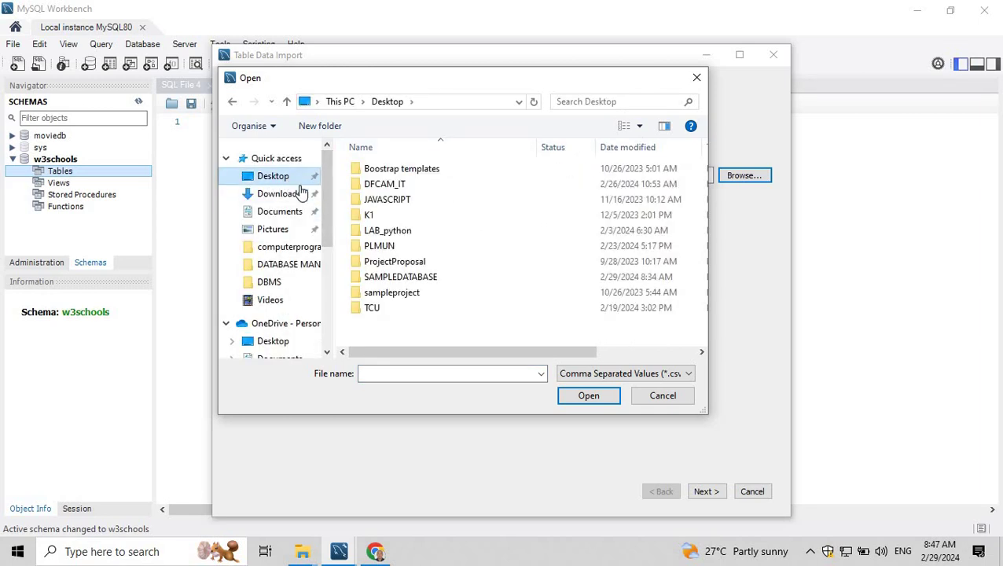
pyautogui.doubleClick(397, 280)
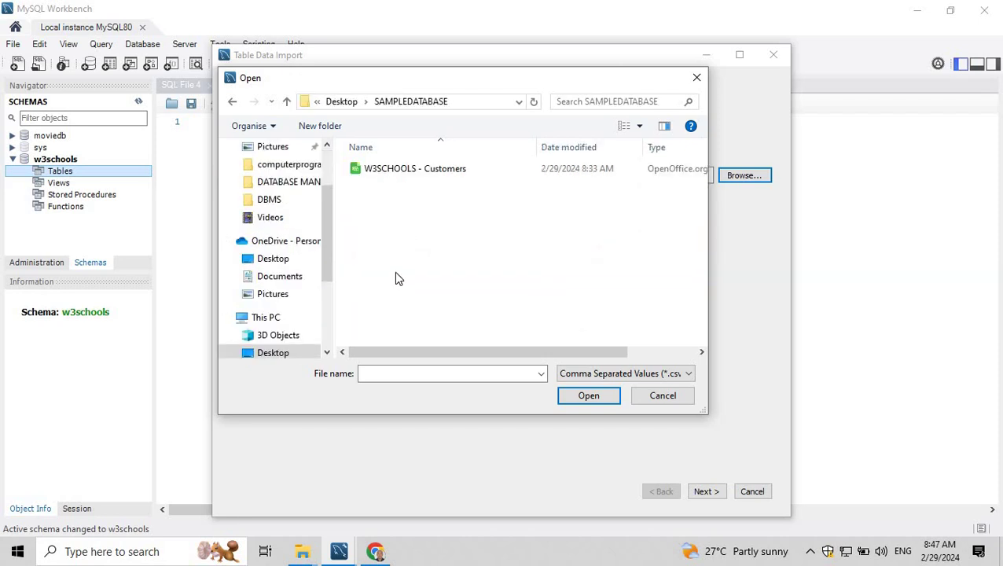
pyautogui.click(416, 172)
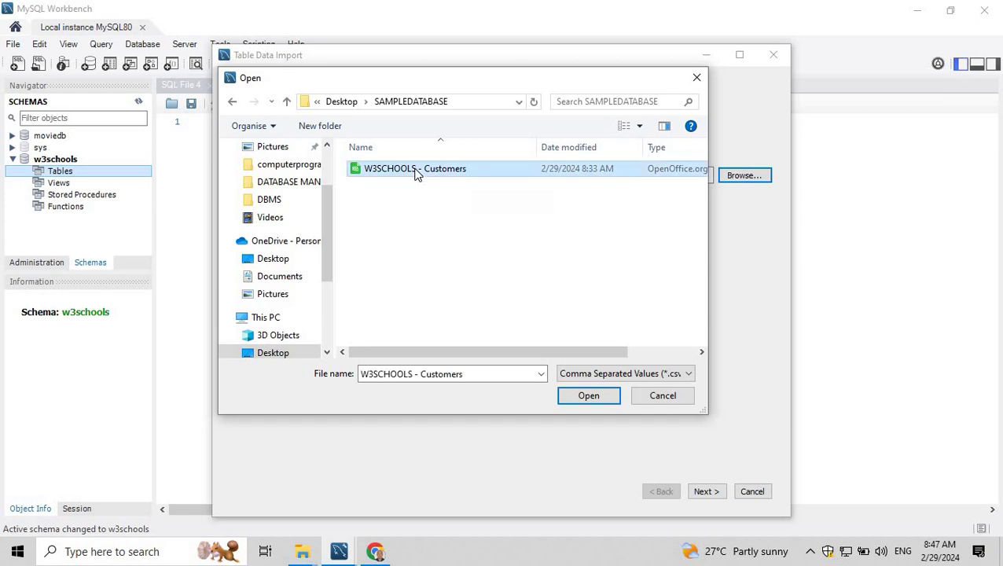
pyautogui.click(607, 397)
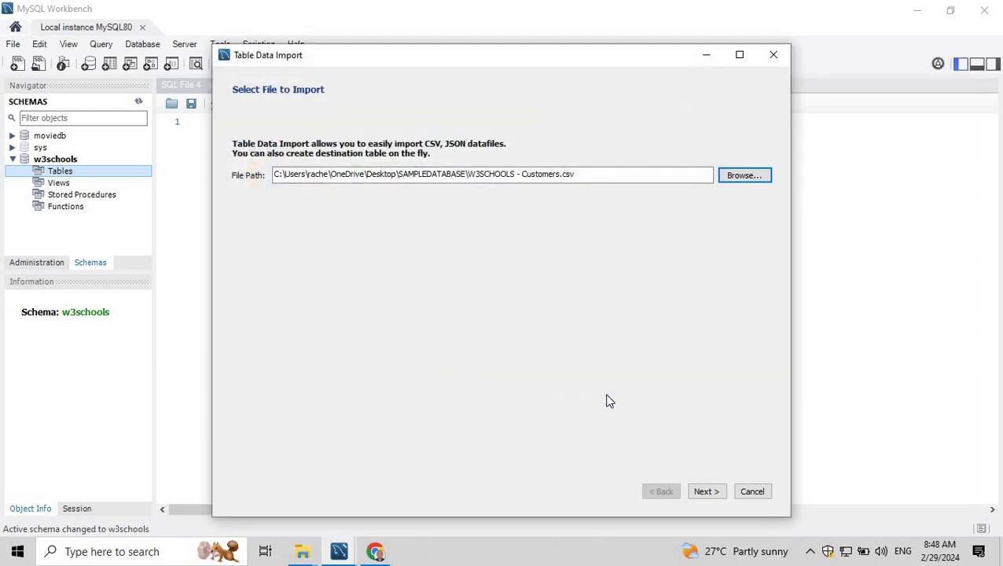
pyautogui.click(707, 495)
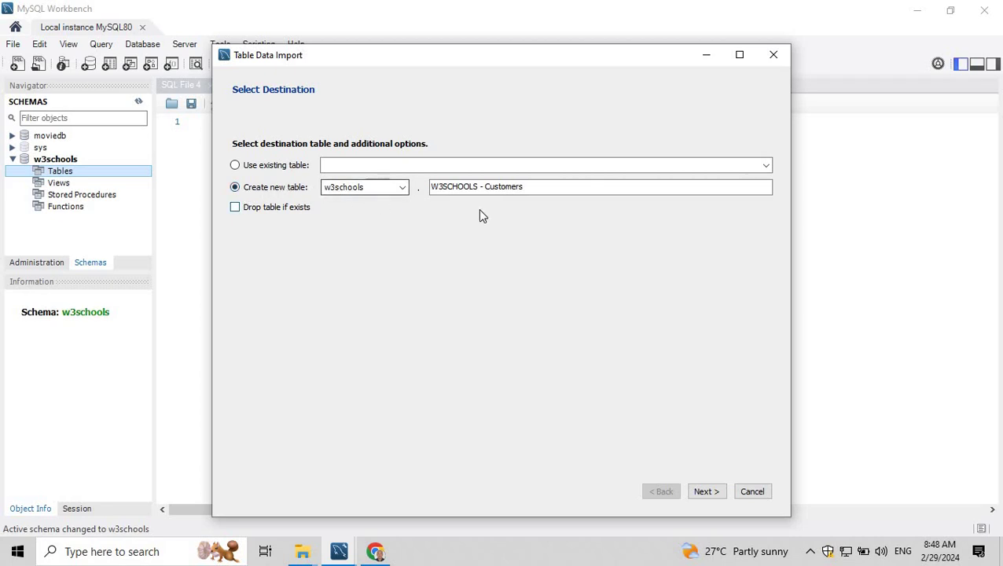
# - Keep a new table named W3SCHOOLS - Customers in the w3schools schema as the import destination
pyautogui.click(403, 186)
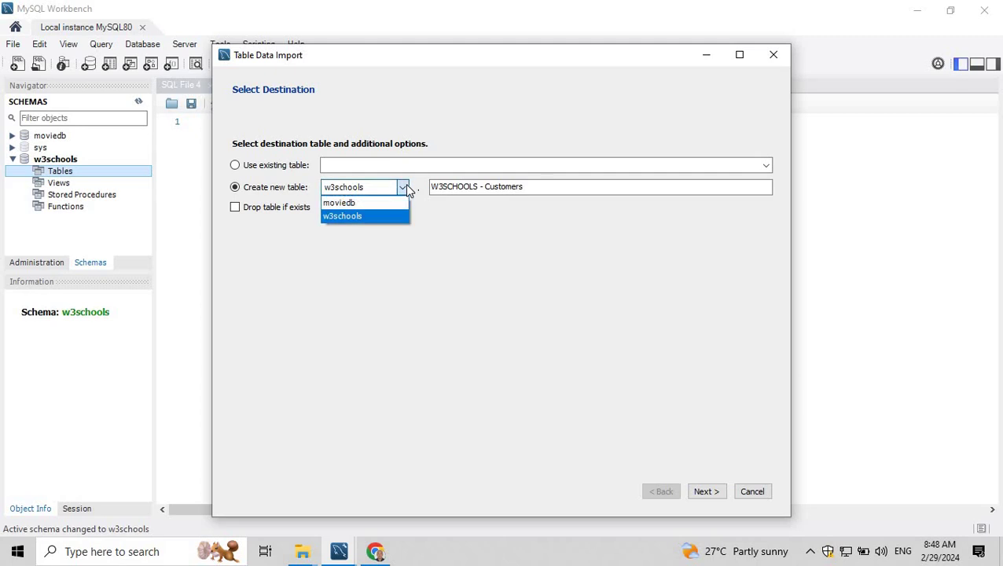
pyautogui.click(403, 186)
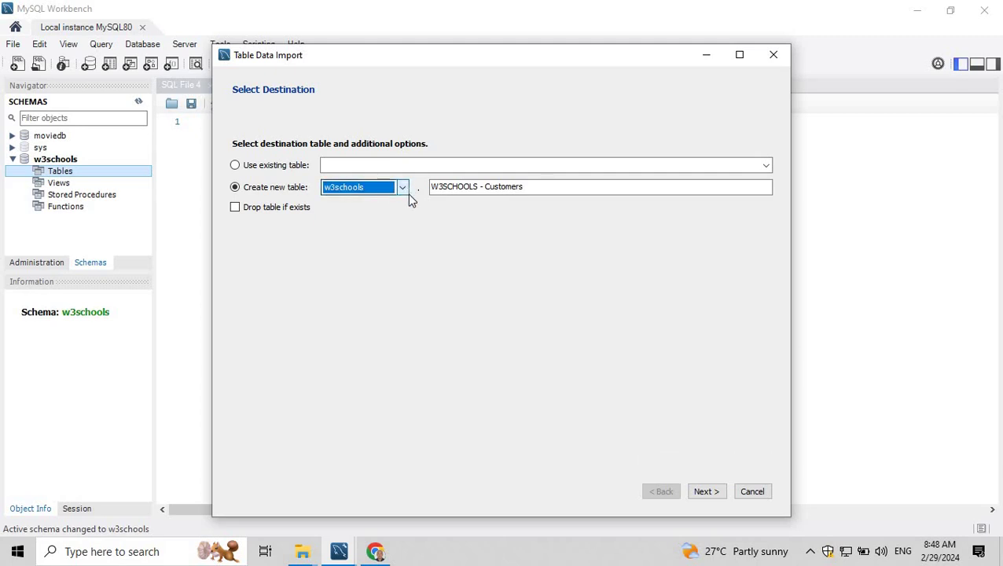
pyautogui.click(475, 189)
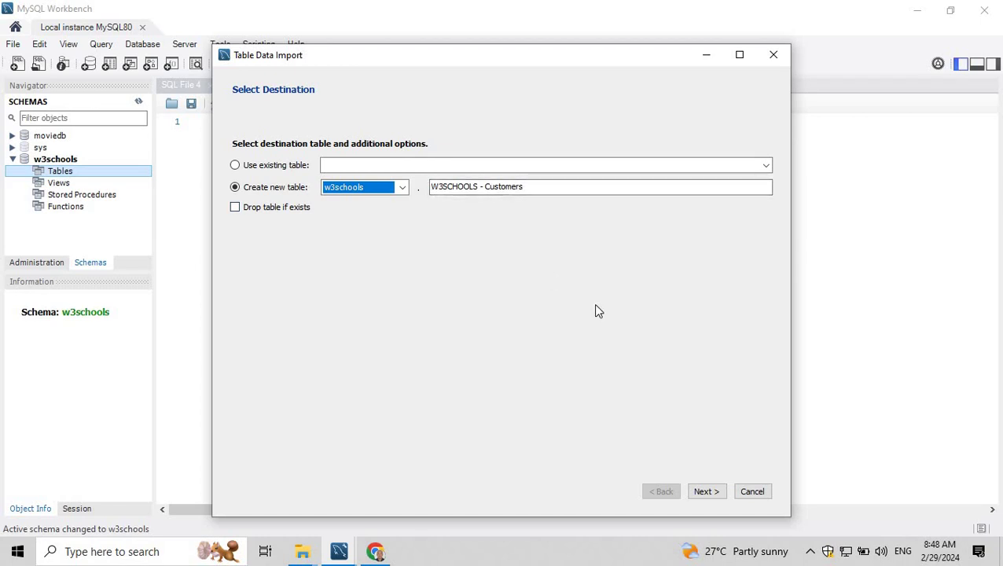
pyautogui.click(715, 492)
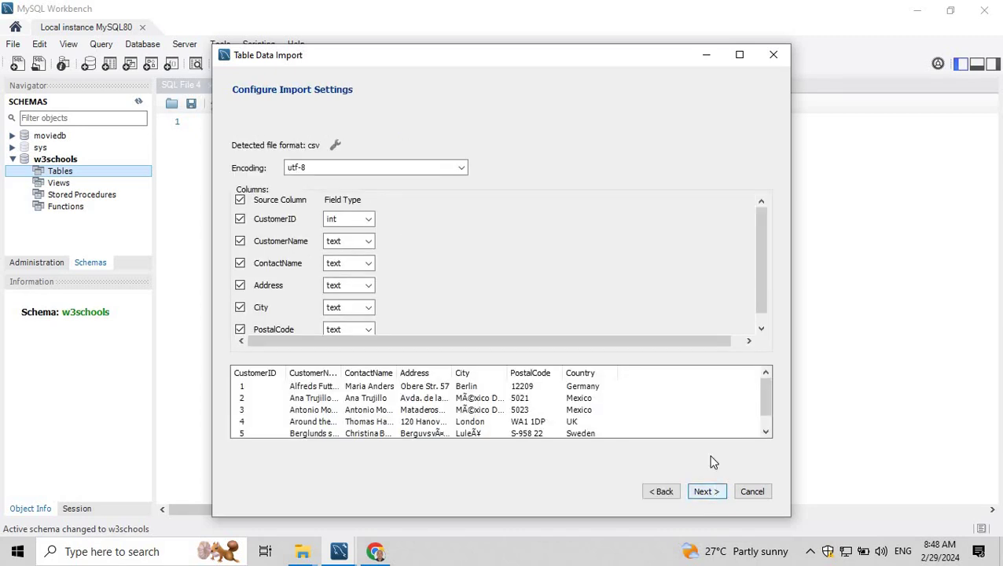
# - Review the source columns and their field types, and accept the import settings with utf-8 encoding
pyautogui.moveTo(760, 253); pyautogui.dragTo(769, 312)
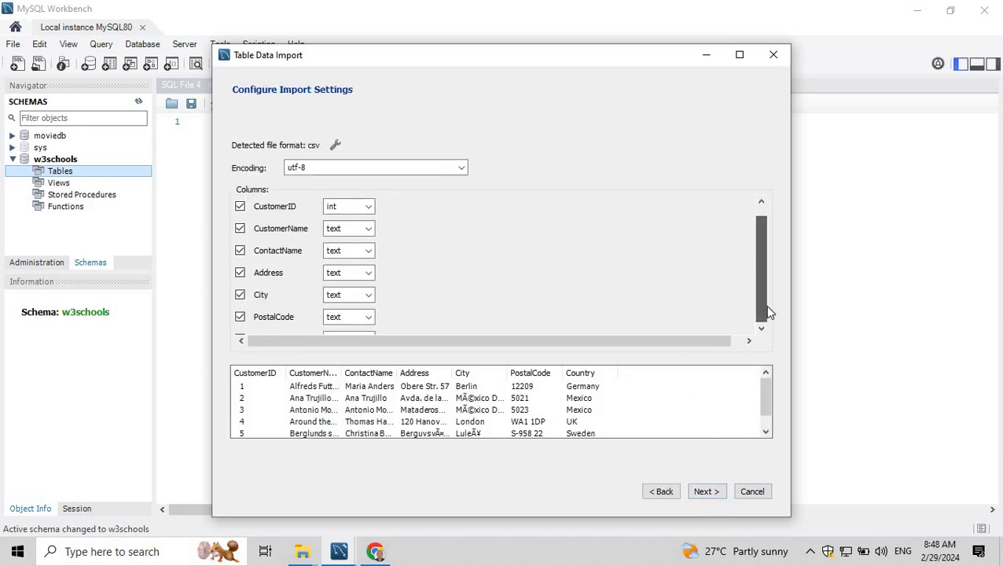
pyautogui.moveTo(761, 274); pyautogui.dragTo(761, 214)
pyautogui.moveTo(760, 285); pyautogui.dragTo(760, 306)
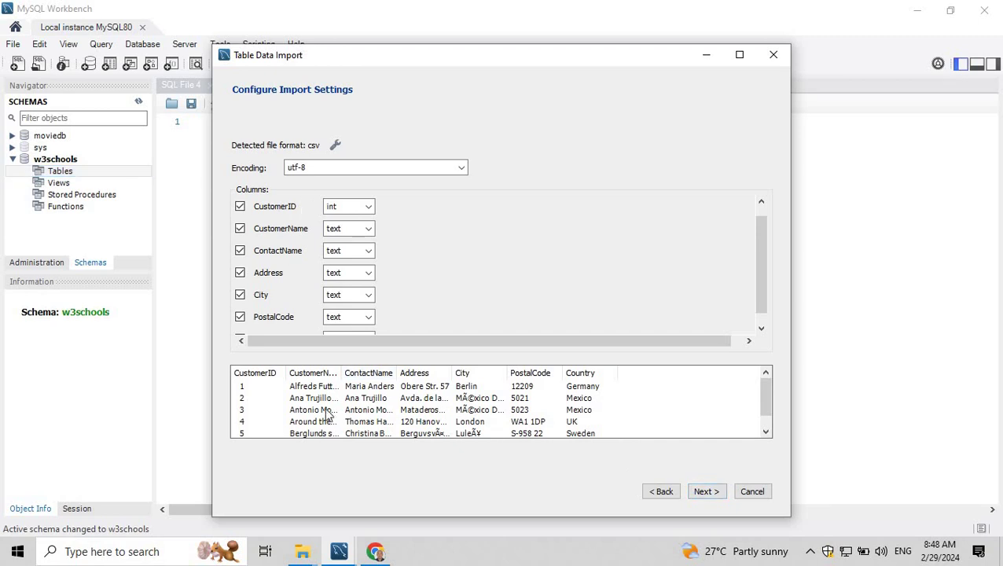
pyautogui.click(709, 492)
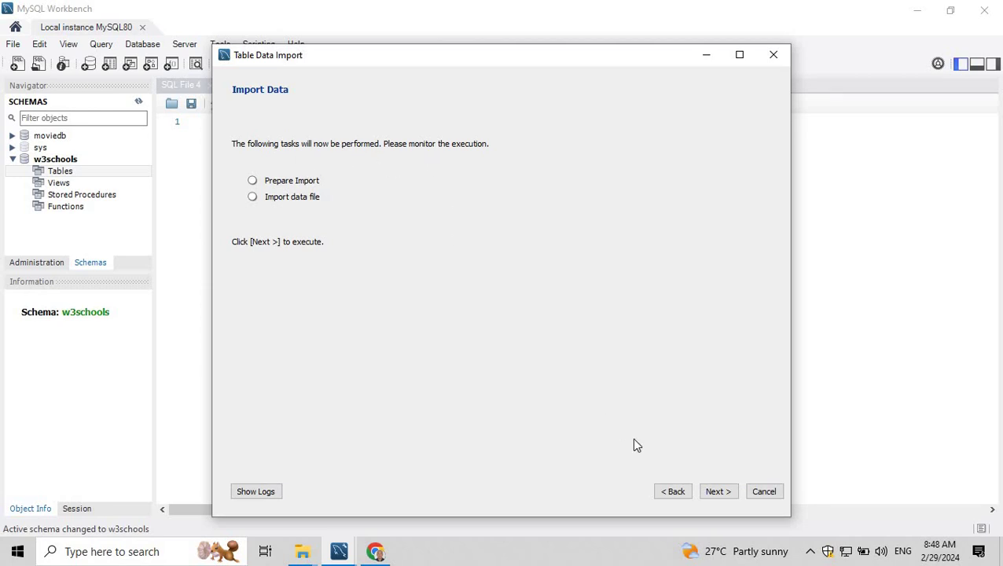
# - Run the data import and finish the wizard
pyautogui.click(724, 490)
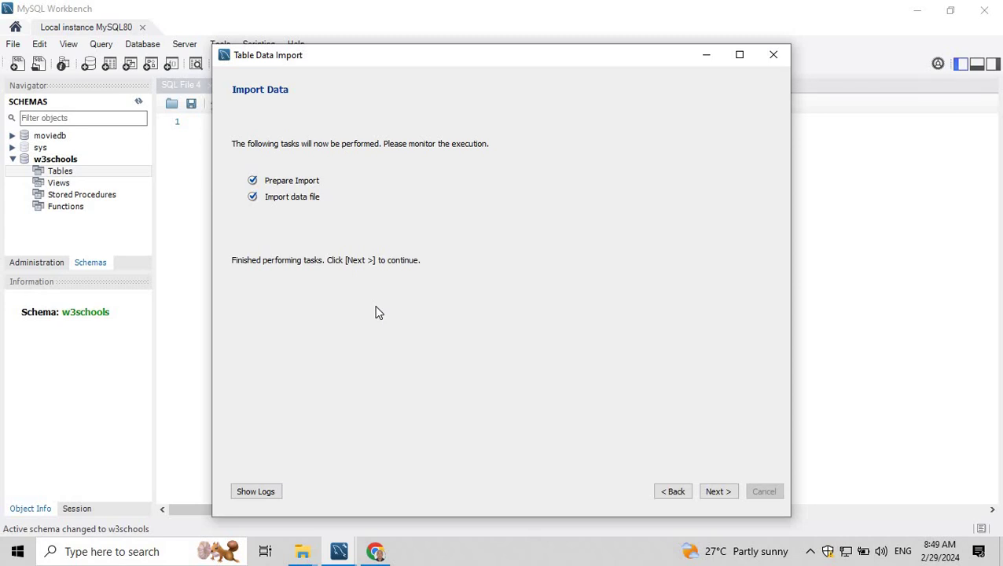
pyautogui.click(715, 491)
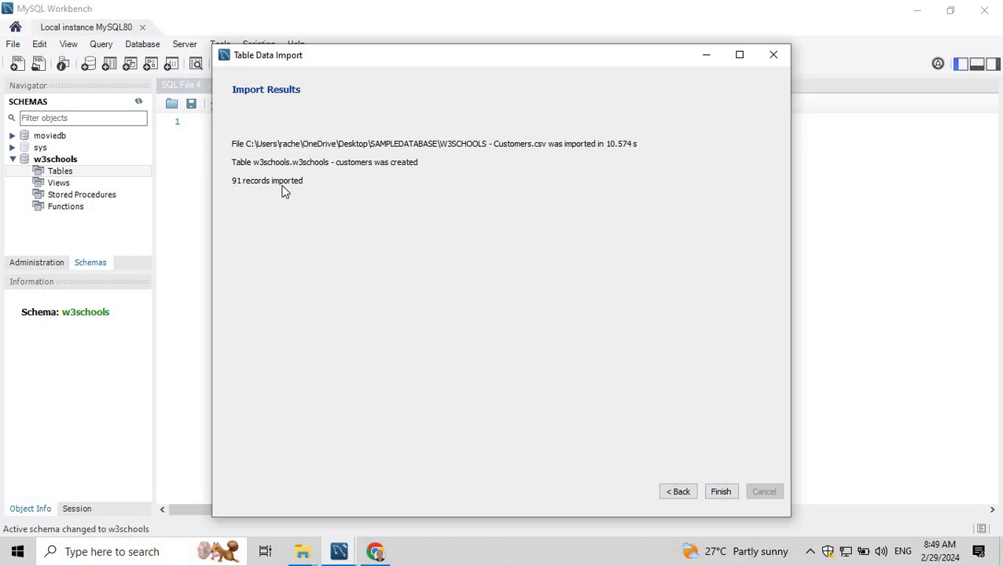
pyautogui.click(726, 491)
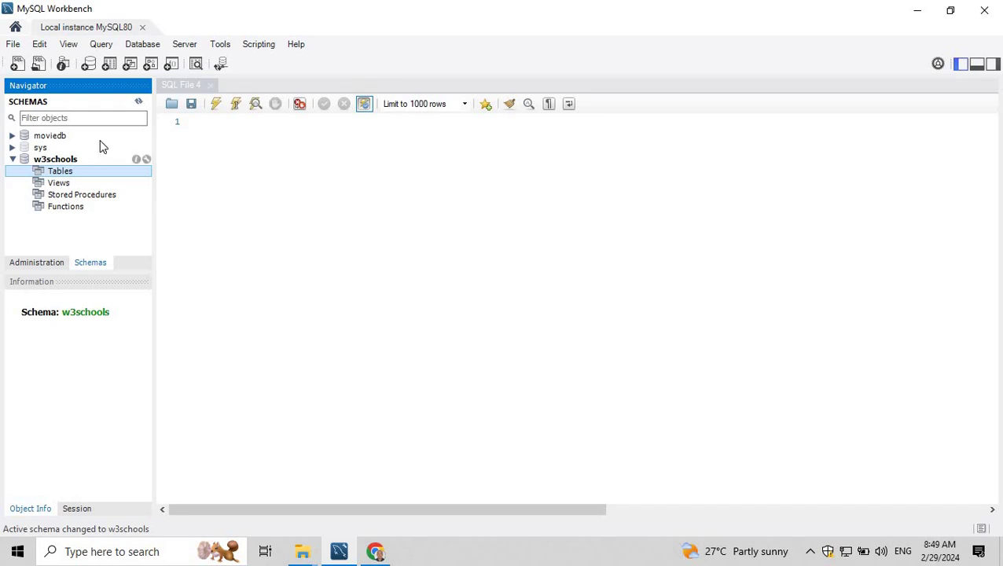
# - Refresh the schema list and expand the tables of the w3schools schema
pyautogui.click(138, 105)
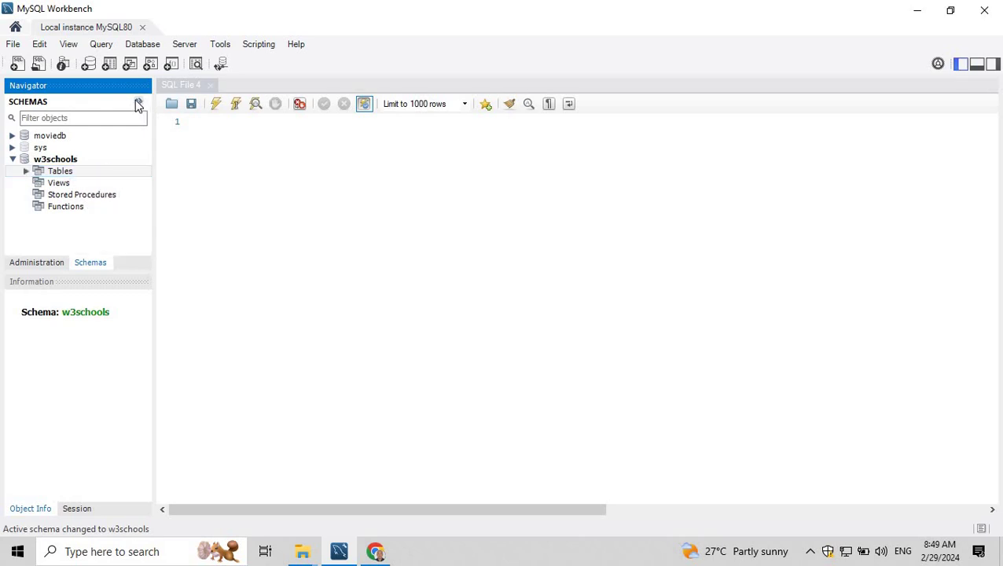
pyautogui.click(22, 174)
pyautogui.click(26, 171)
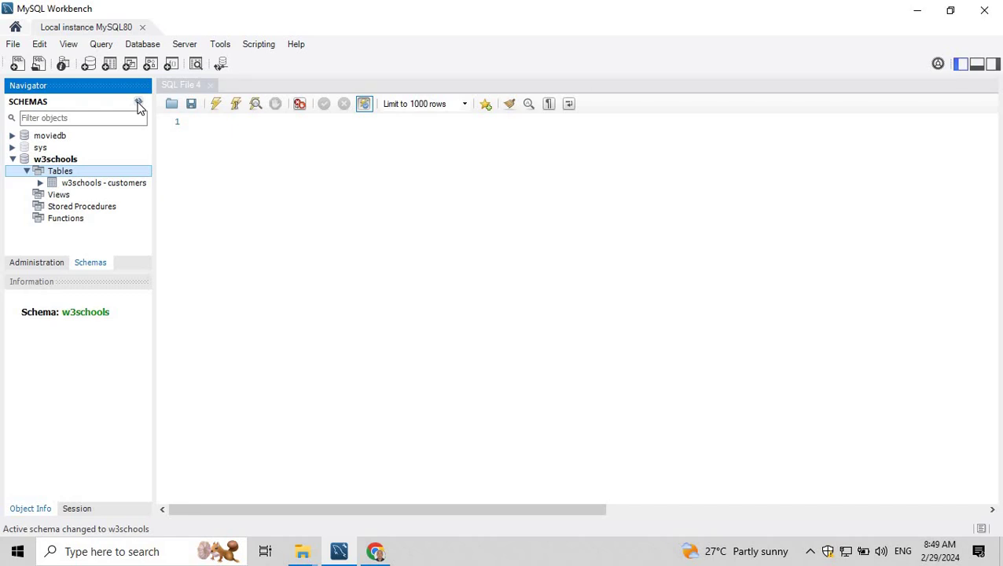
# - Display all rows of the w3schools - customers table and look through the imported customer records
pyautogui.click(105, 187)
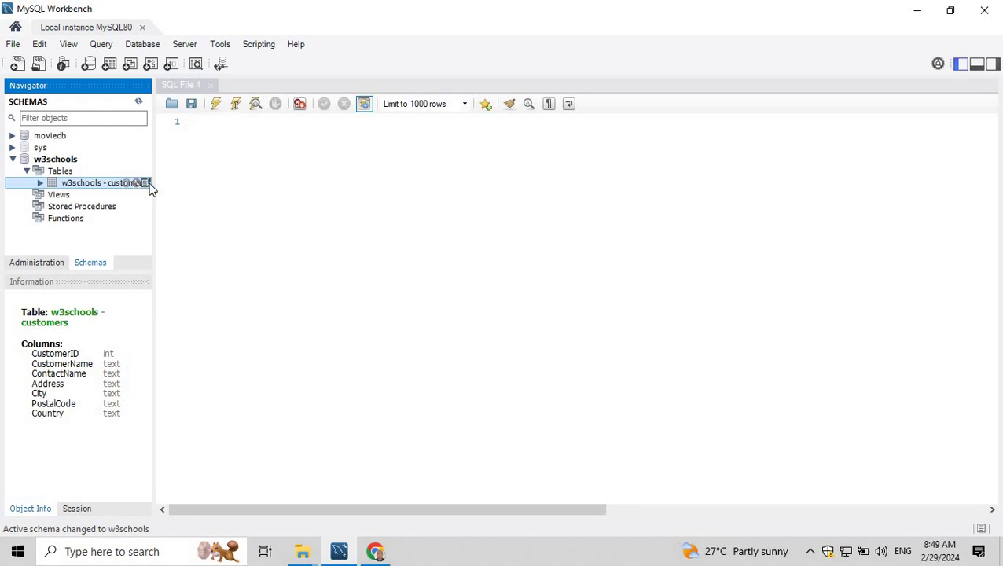
pyautogui.click(146, 183)
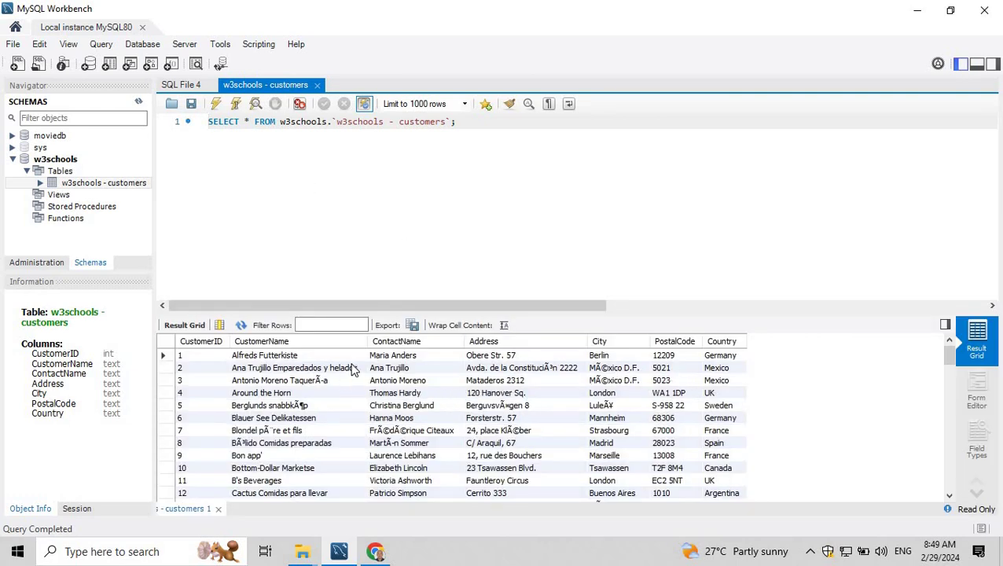
pyautogui.scroll(-5, 352, 371)
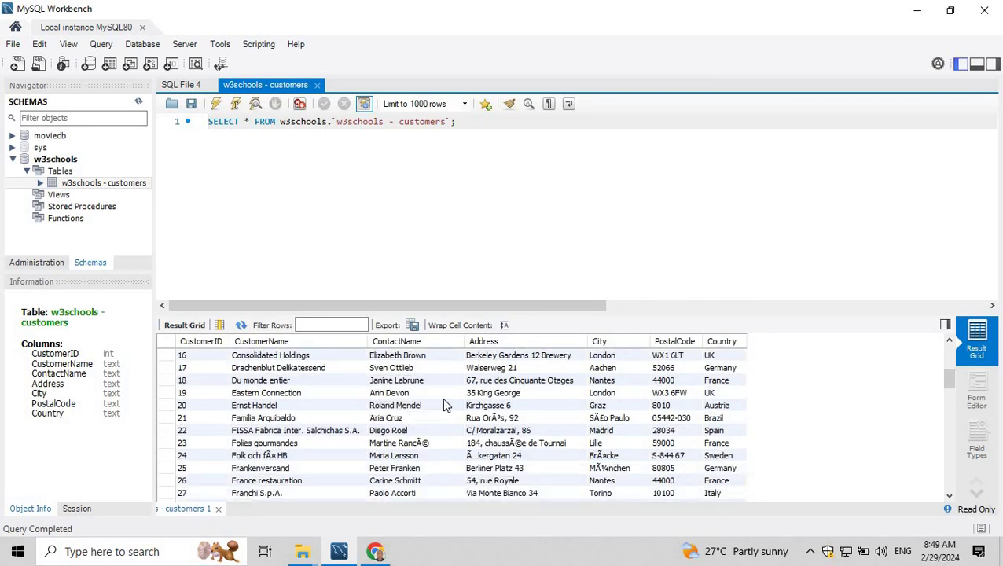
pyautogui.scroll(-2, 443, 397)
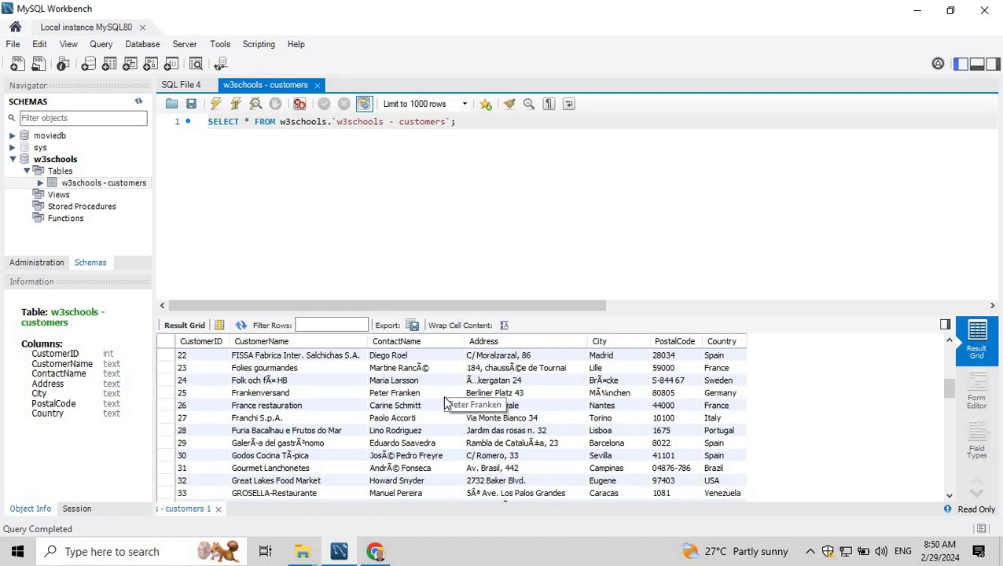
pyautogui.scroll(-1, 444, 402)
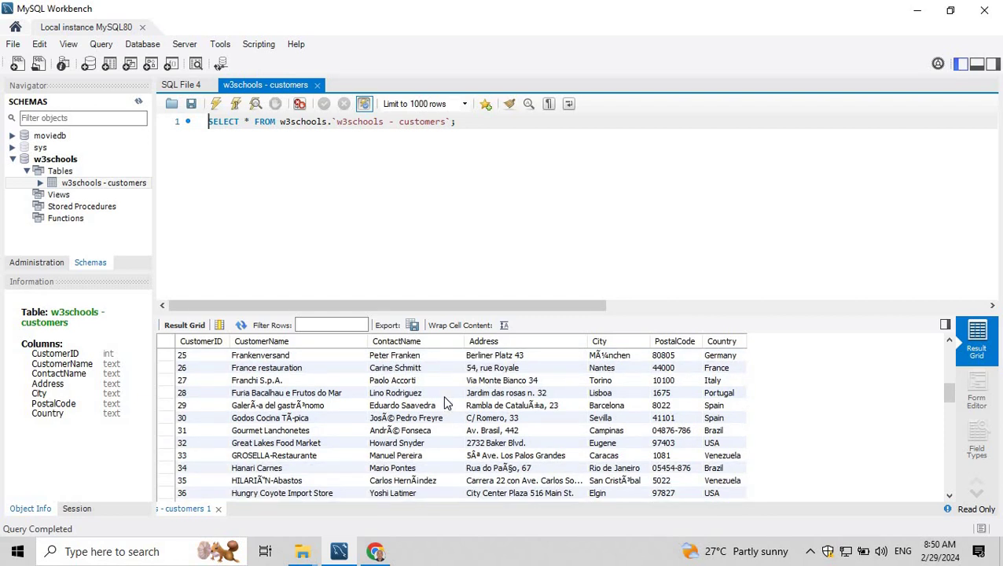
pyautogui.scroll(6, 444, 403)
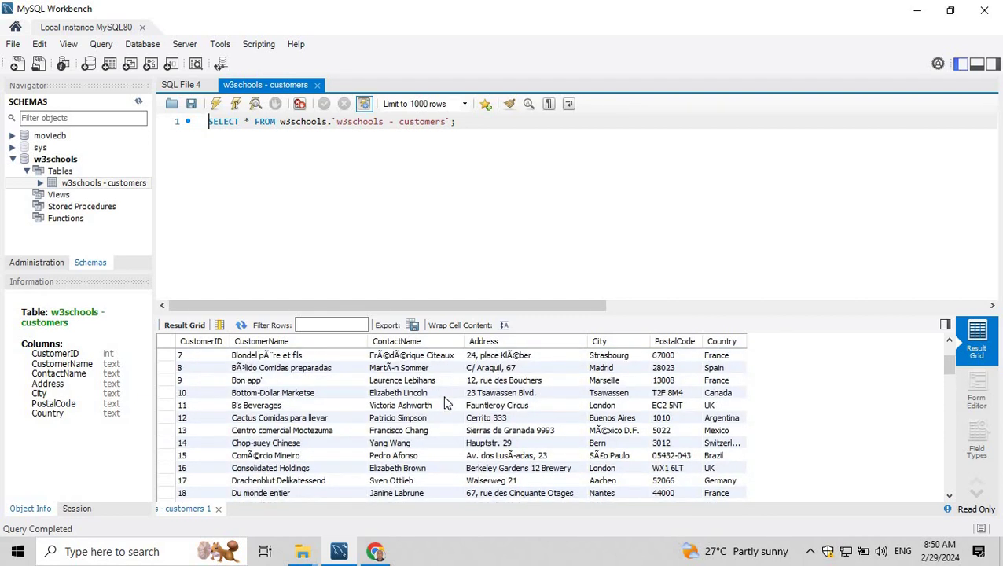
pyautogui.scroll(2, 443, 402)
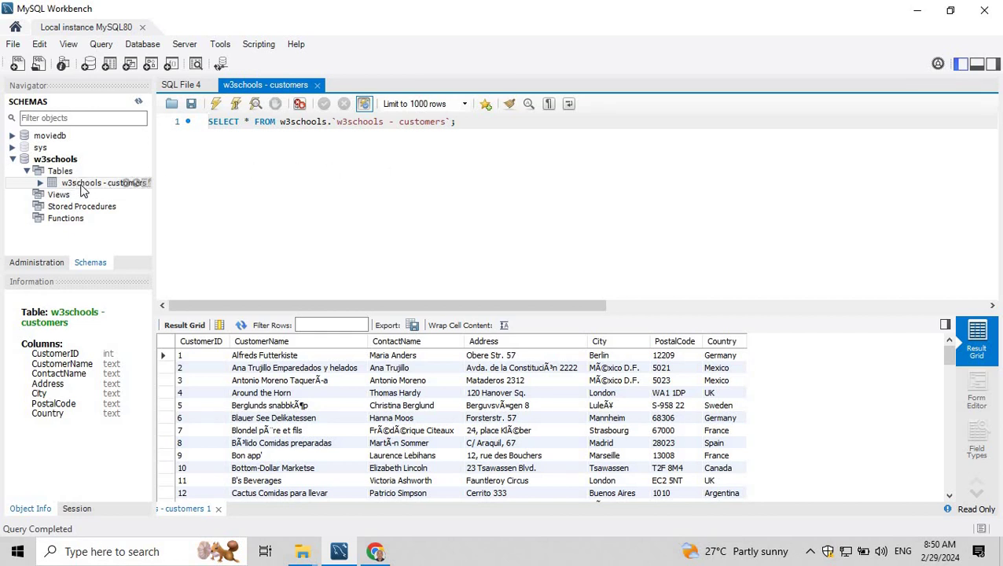
# - Open the w3schools - customers table for alteration and remove the prefix "w3schools - " from its table name
pyautogui.click(136, 184)
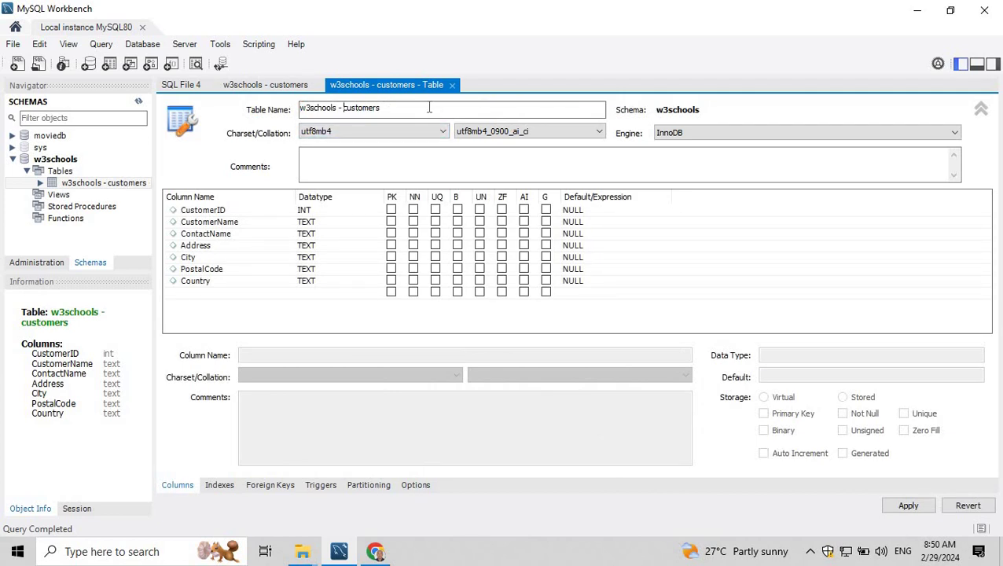
pyautogui.press('BackSpace')
pyautogui.press('BackSpace')
pyautogui.press('BackSpace')
pyautogui.press('BackSpace')
pyautogui.press('BackSpace')
pyautogui.press('BackSpace')
pyautogui.press('BackSpace')
pyautogui.press('BackSpace')
pyautogui.press('BackSpace')
pyautogui.press('BackSpace')
pyautogui.press('BackSpace')
pyautogui.press('BackSpace')
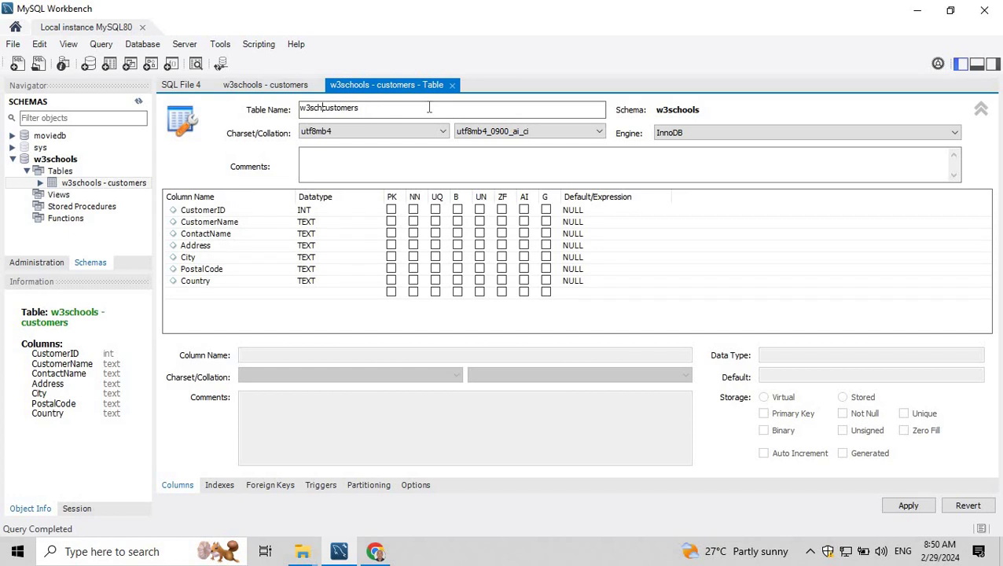